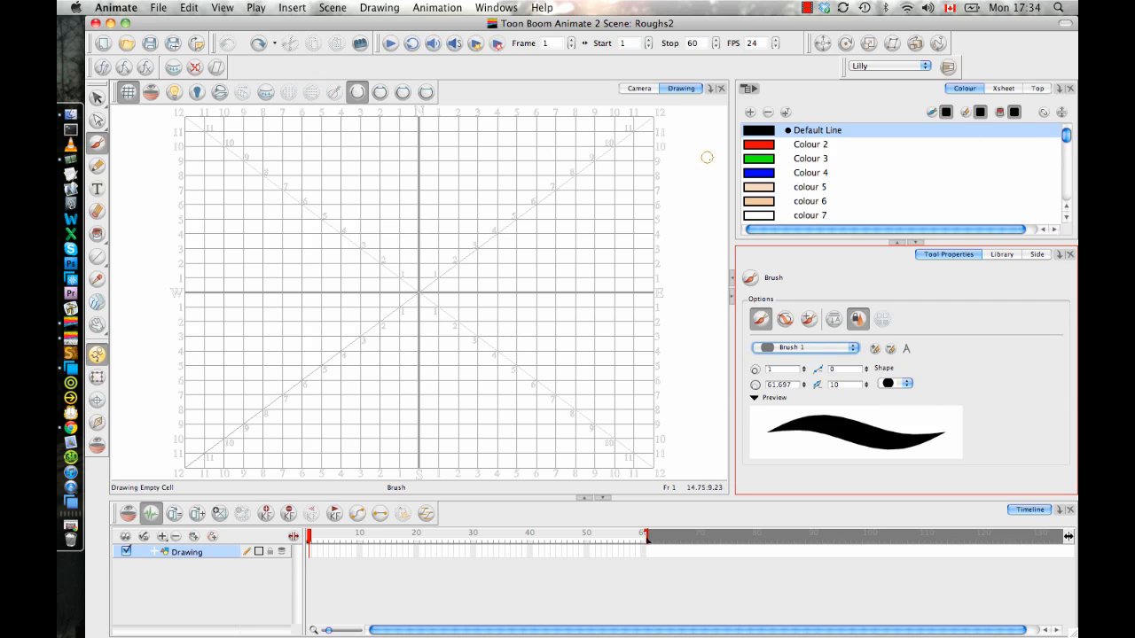
Rename the blue Colour 4 swatch in the colour palette to rough
{"action": "left_click", "coordinate": [775, 173]}
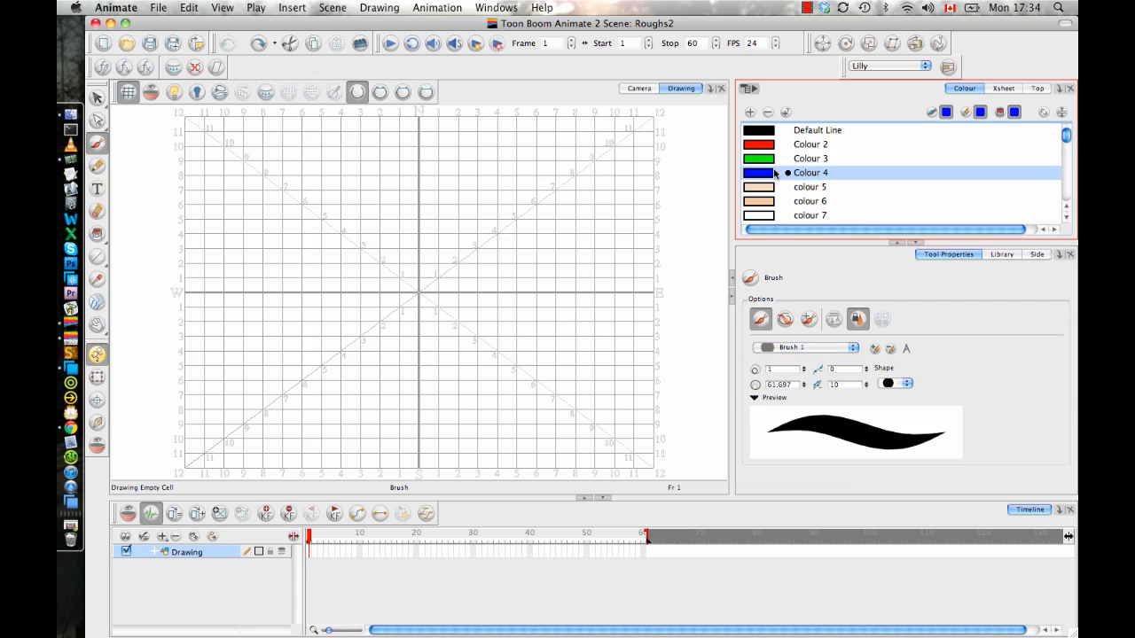
{"action": "double_click", "coordinate": [765, 175]}
{"action": "left_click_drag", "start_coordinate": [611, 176], "coordinate": [896, 144]}
{"action": "key", "text": "super+a"}
{"action": "type", "text": "rough"}
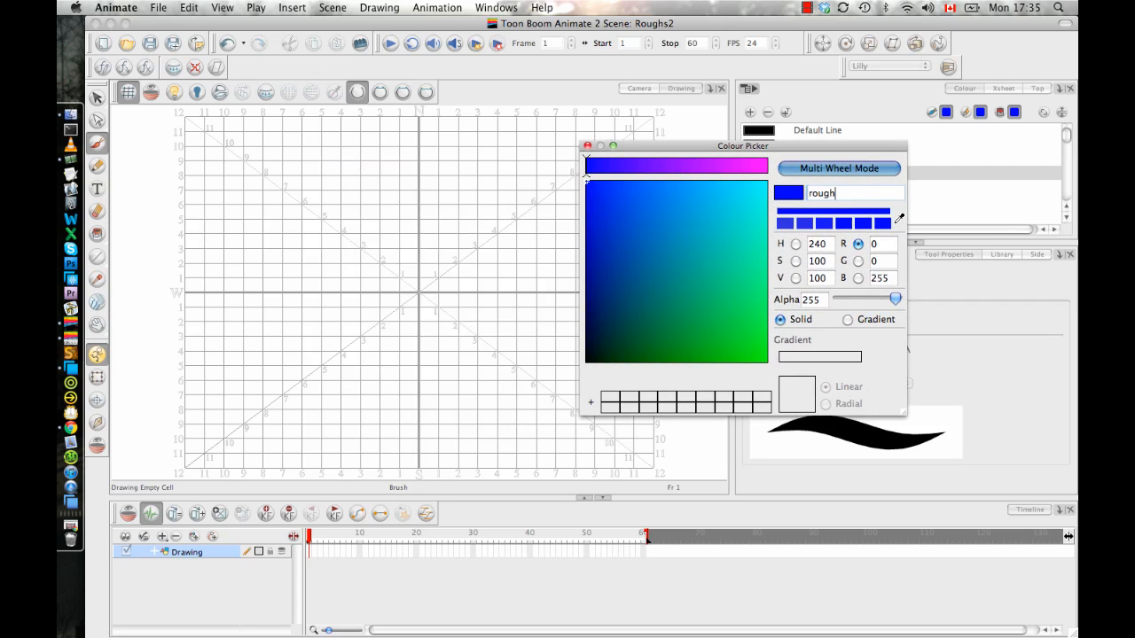
Change the rough swatch to a semi-transparent dark blue with RGB 34, 52, 112 and alpha 139
{"action": "left_click", "coordinate": [795, 277]}
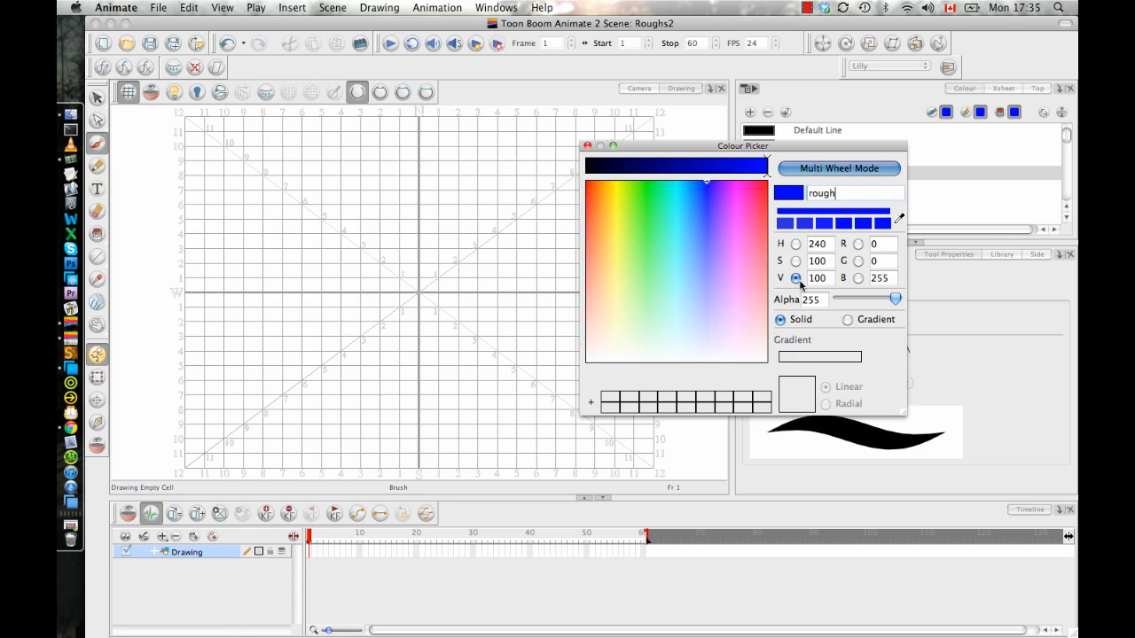
{"action": "left_click_drag", "start_coordinate": [597, 170], "coordinate": [770, 177]}
{"action": "mouse_move", "coordinate": [742, 213]}
{"action": "left_mouse_down"}
{"action": "mouse_move", "coordinate": [618, 241]}
{"action": "mouse_move", "coordinate": [698, 234]}
{"action": "mouse_move", "coordinate": [684, 245]}
{"action": "mouse_move", "coordinate": [693, 230]}
{"action": "left_mouse_up"}
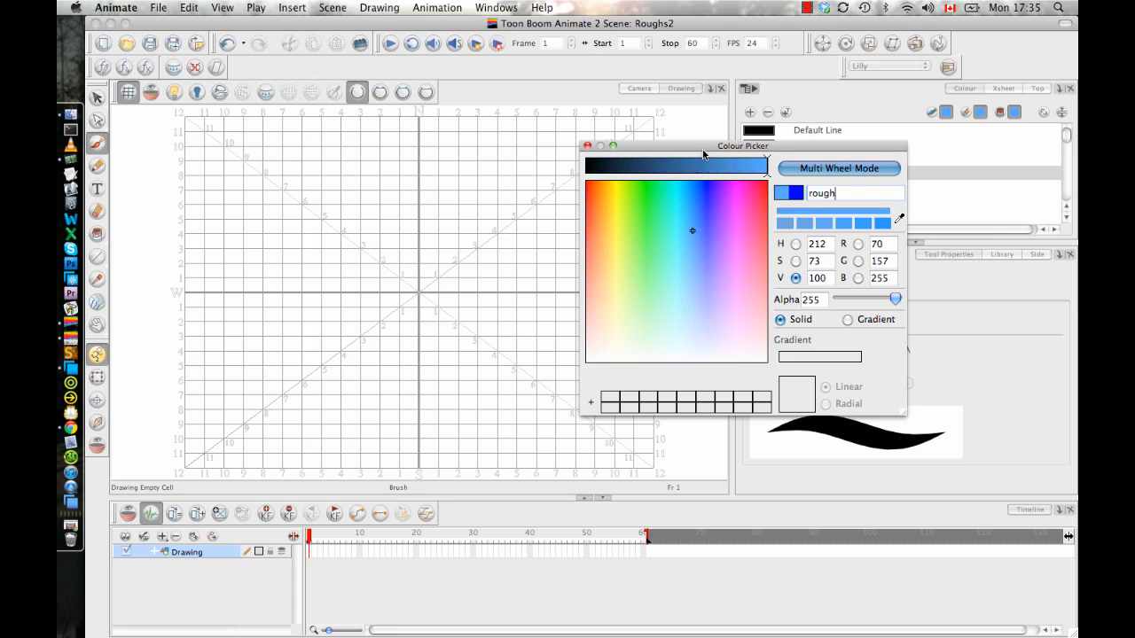
{"action": "left_click", "coordinate": [653, 164]}
{"action": "left_click_drag", "start_coordinate": [653, 164], "coordinate": [666, 166]}
{"action": "left_click_drag", "start_coordinate": [693, 231], "coordinate": [699, 237]}
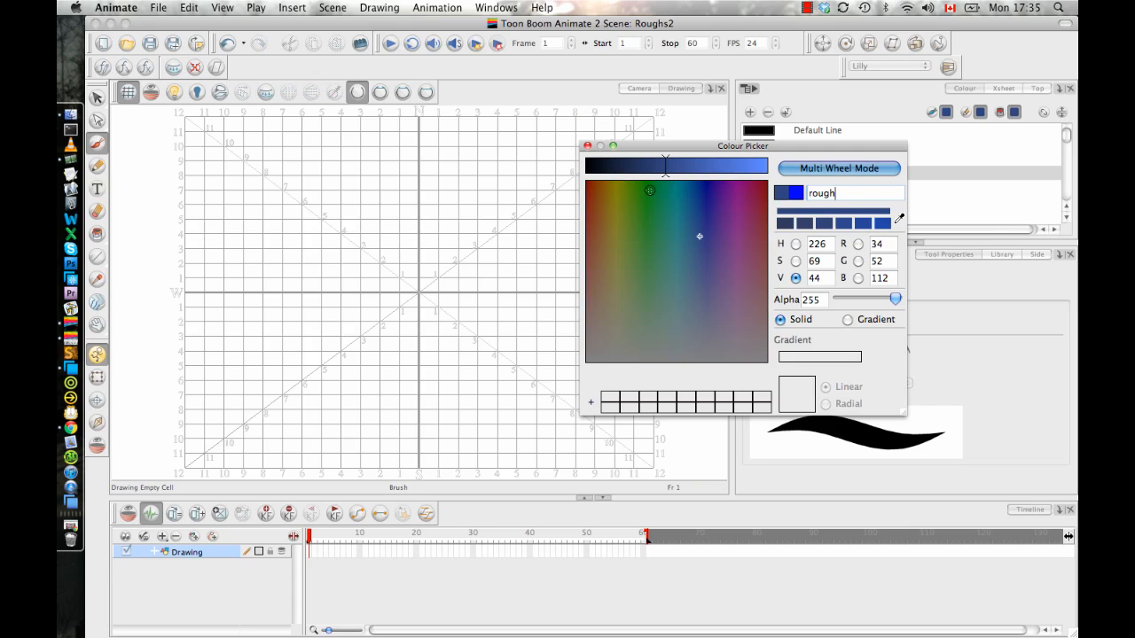
{"action": "left_click_drag", "start_coordinate": [896, 301], "coordinate": [870, 303]}
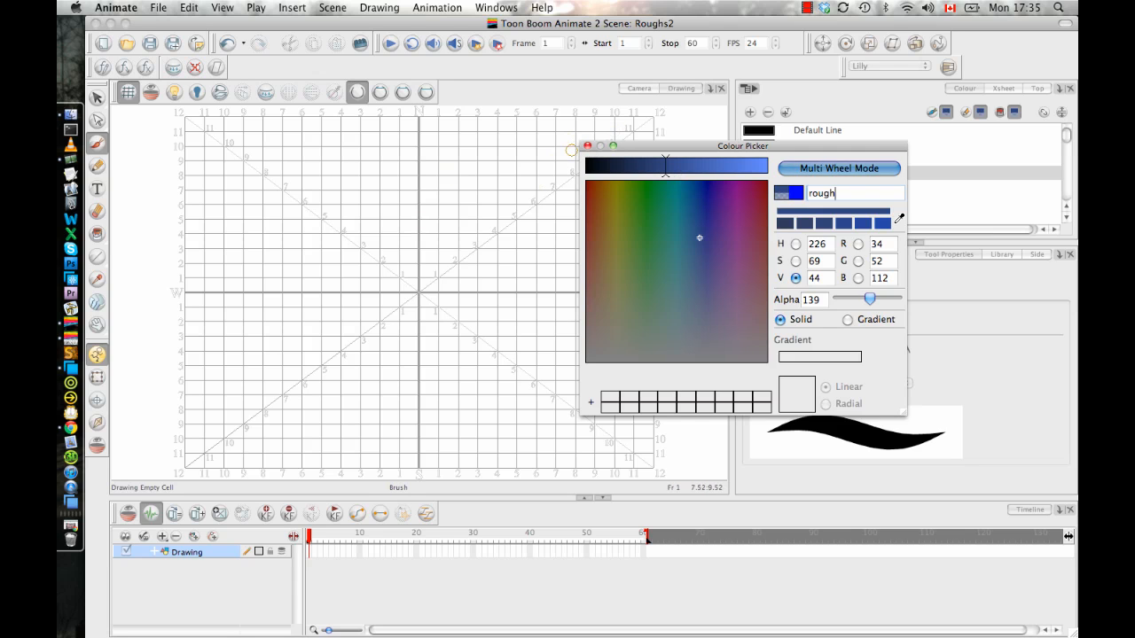
{"action": "left_click", "coordinate": [587, 146]}
Sketch an egg-shaped head outline with an ear on its right side and shade the right side of the jaw
{"action": "key", "text": "space"}
{"action": "left_click_drag", "start_coordinate": [446, 205], "coordinate": [507, 196]}
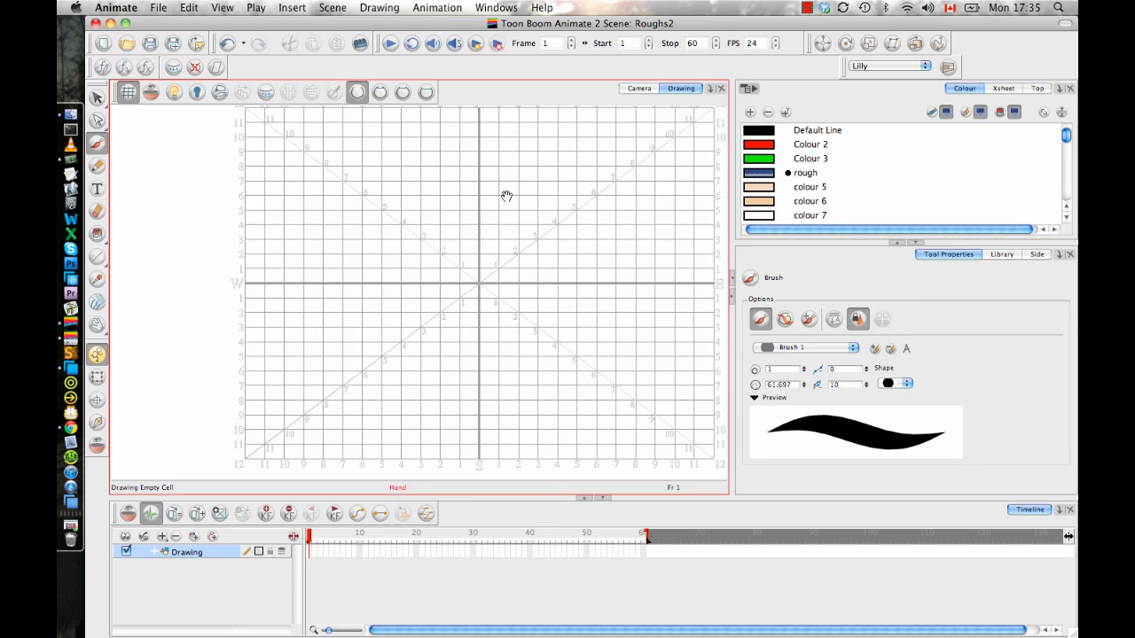
{"action": "left_click_drag", "start_coordinate": [526, 236], "coordinate": [514, 243]}
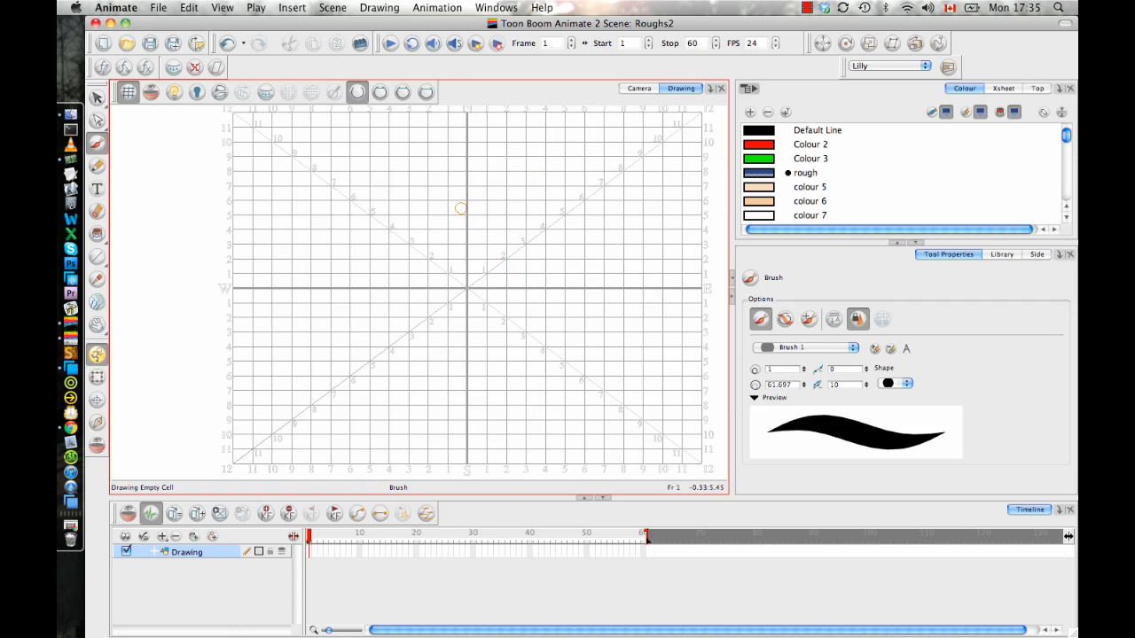
{"action": "mouse_move", "coordinate": [446, 196]}
{"action": "left_mouse_down"}
{"action": "mouse_move", "coordinate": [424, 282]}
{"action": "mouse_move", "coordinate": [451, 344]}
{"action": "mouse_move", "coordinate": [480, 341]}
{"action": "mouse_move", "coordinate": [525, 286]}
{"action": "mouse_move", "coordinate": [530, 242]}
{"action": "left_mouse_up"}
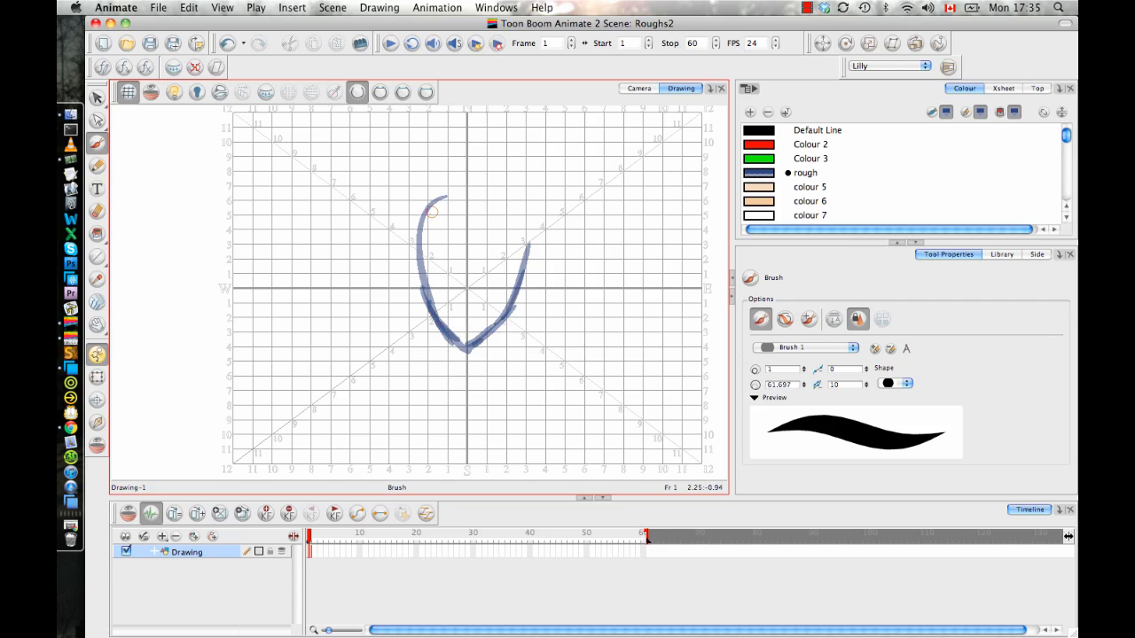
{"action": "mouse_move", "coordinate": [467, 192]}
{"action": "left_mouse_down"}
{"action": "mouse_move", "coordinate": [512, 237]}
{"action": "mouse_move", "coordinate": [523, 227]}
{"action": "mouse_move", "coordinate": [529, 292]}
{"action": "left_mouse_up"}
{"action": "left_click_drag", "start_coordinate": [526, 242], "coordinate": [529, 259]}
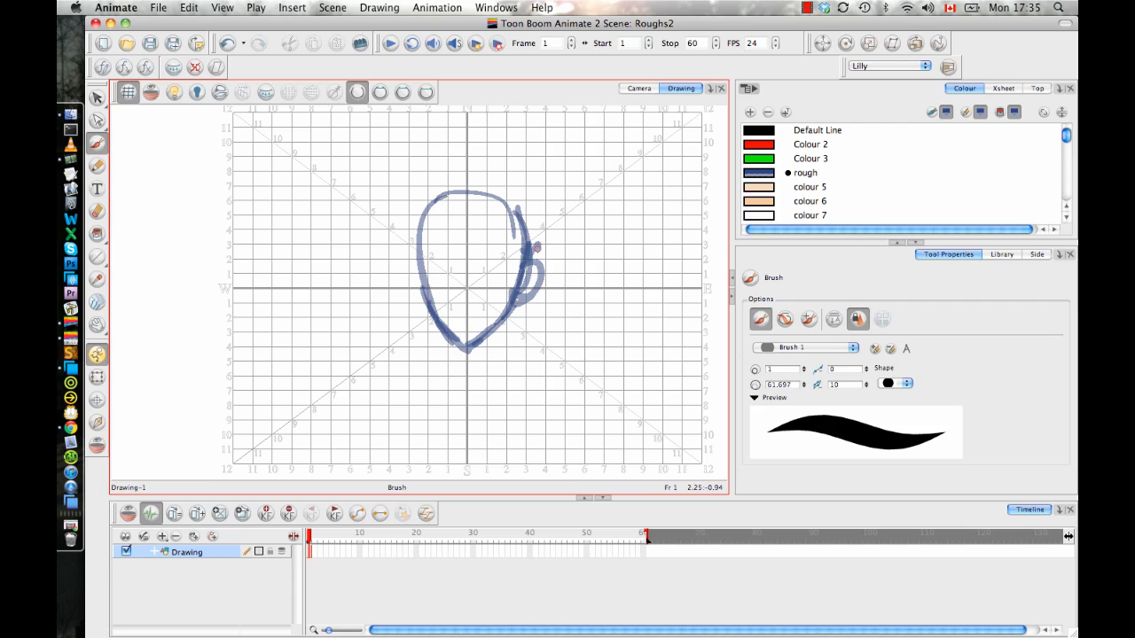
{"action": "mouse_move", "coordinate": [476, 329]}
{"action": "left_mouse_down"}
{"action": "mouse_move", "coordinate": [517, 278]}
{"action": "mouse_move", "coordinate": [501, 313]}
{"action": "left_mouse_up"}
{"action": "left_click_drag", "start_coordinate": [468, 353], "coordinate": [486, 303]}
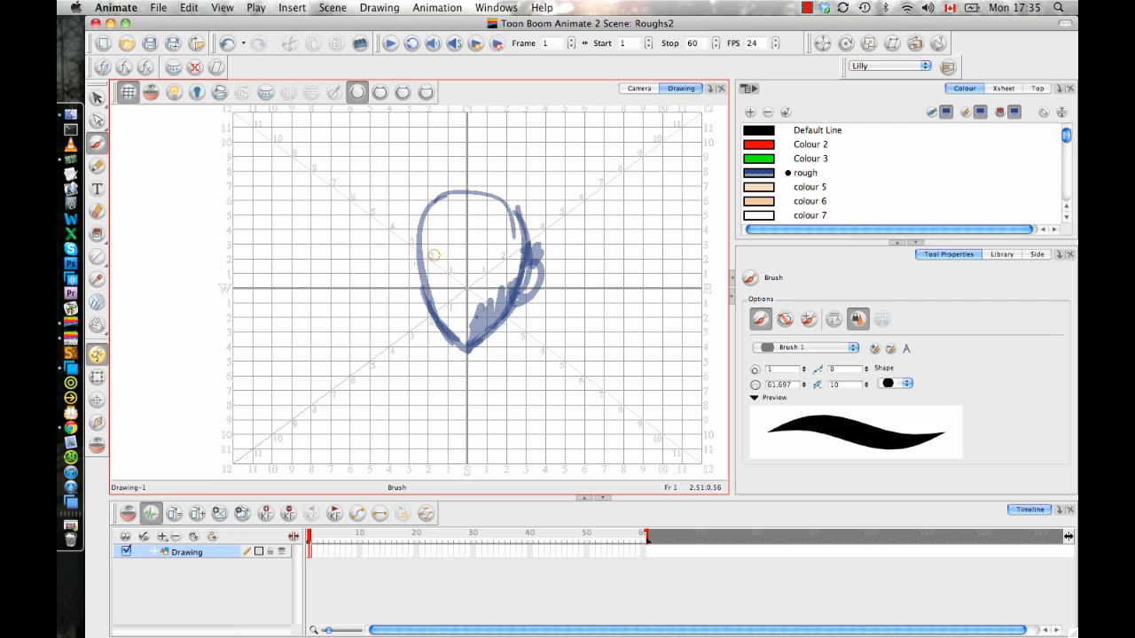
Sketch a curved guide line across the face and add rough hair strokes around the top of the head
{"action": "left_click_drag", "start_coordinate": [397, 245], "coordinate": [515, 259]}
{"action": "left_click_drag", "start_coordinate": [449, 196], "coordinate": [506, 282]}
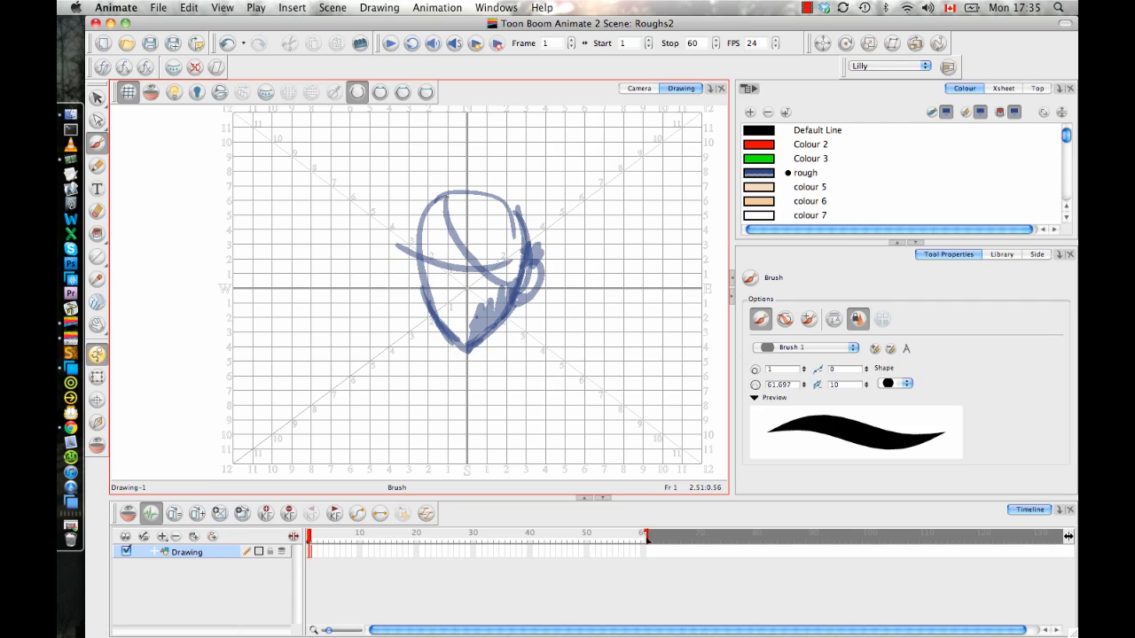
{"action": "mouse_move", "coordinate": [497, 229]}
{"action": "left_mouse_down"}
{"action": "mouse_move", "coordinate": [484, 279]}
{"action": "mouse_move", "coordinate": [530, 266]}
{"action": "left_mouse_up"}
{"action": "mouse_move", "coordinate": [439, 232]}
{"action": "left_mouse_down"}
{"action": "mouse_move", "coordinate": [413, 220]}
{"action": "mouse_move", "coordinate": [449, 183]}
{"action": "mouse_move", "coordinate": [526, 214]}
{"action": "mouse_move", "coordinate": [455, 186]}
{"action": "mouse_move", "coordinate": [544, 235]}
{"action": "mouse_move", "coordinate": [524, 214]}
{"action": "mouse_move", "coordinate": [527, 251]}
{"action": "left_mouse_up"}
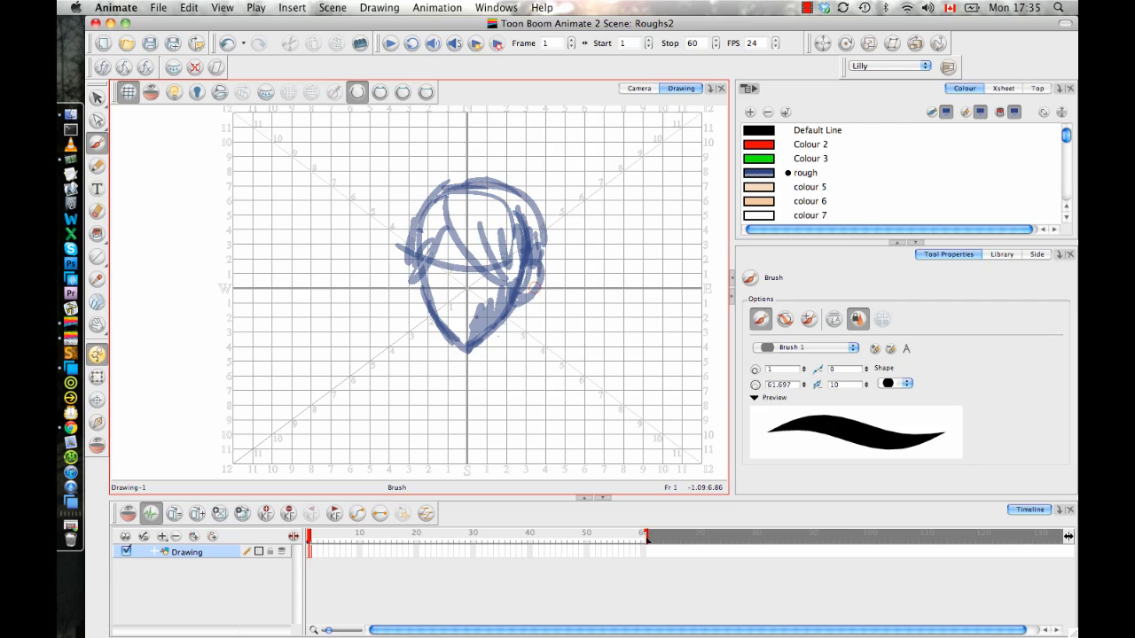
Sketch the neck below the head, followed by both shoulders and the outer arm lines
{"action": "left_click_drag", "start_coordinate": [480, 341], "coordinate": [490, 348]}
{"action": "mouse_move", "coordinate": [519, 300]}
{"action": "left_mouse_down"}
{"action": "mouse_move", "coordinate": [540, 365]}
{"action": "mouse_move", "coordinate": [481, 356]}
{"action": "mouse_move", "coordinate": [478, 373]}
{"action": "mouse_move", "coordinate": [436, 406]}
{"action": "left_mouse_up"}
{"action": "mouse_move", "coordinate": [529, 355]}
{"action": "left_mouse_down"}
{"action": "mouse_move", "coordinate": [595, 388]}
{"action": "mouse_move", "coordinate": [582, 380]}
{"action": "mouse_move", "coordinate": [592, 387]}
{"action": "mouse_move", "coordinate": [587, 474]}
{"action": "left_mouse_up"}
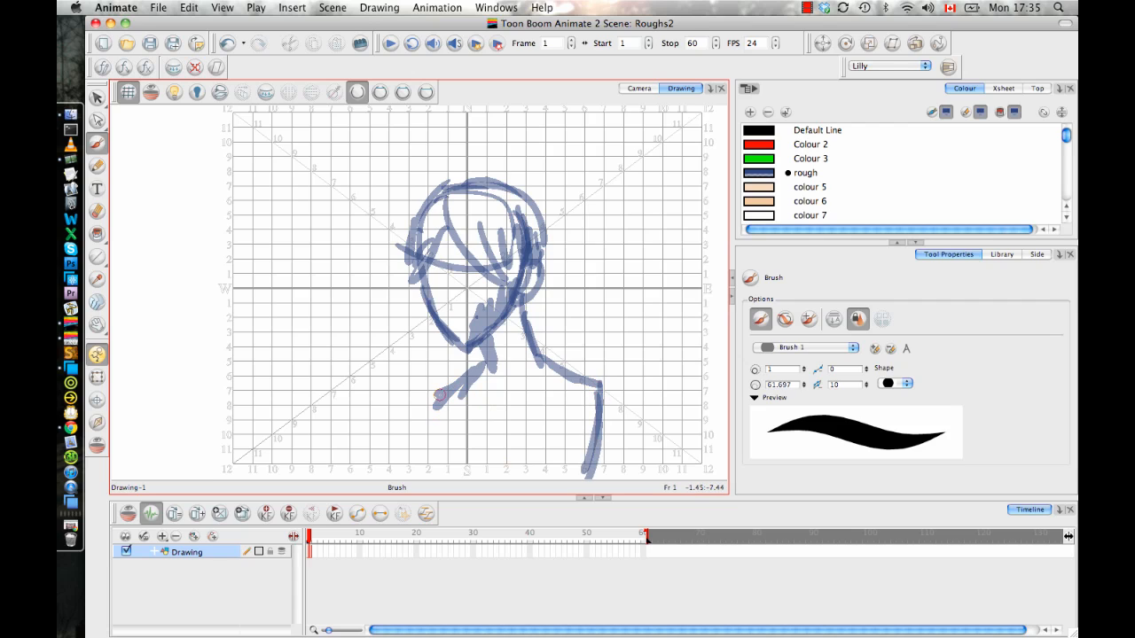
{"action": "left_click_drag", "start_coordinate": [440, 395], "coordinate": [432, 478]}
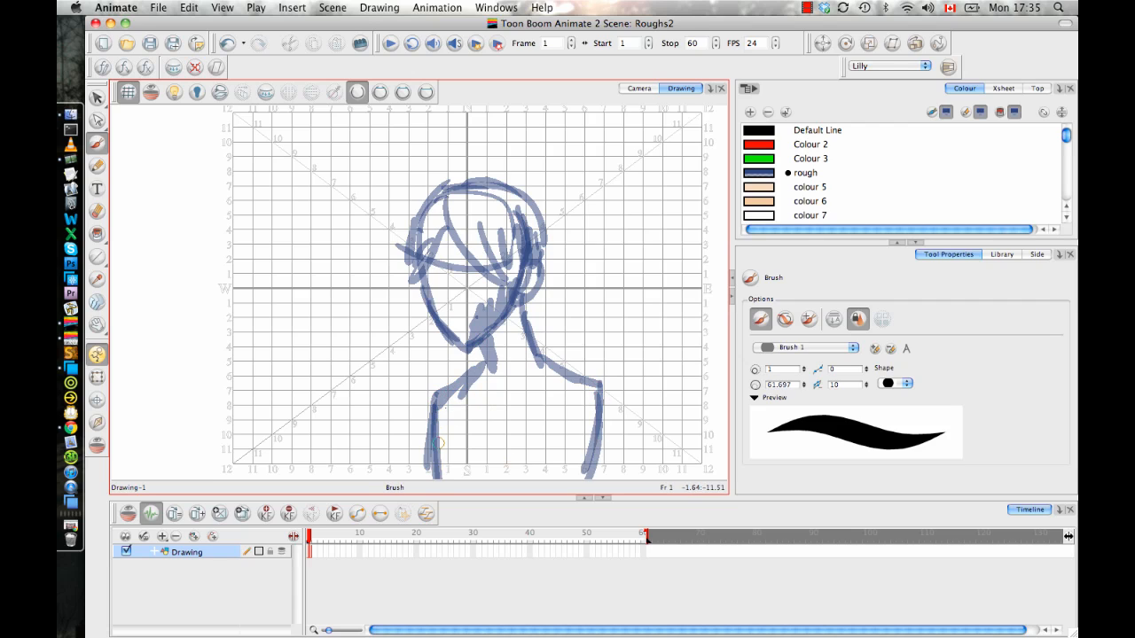
Shade the left shoulder and the neck area beneath the chin with short brush strokes
{"action": "mouse_move", "coordinate": [449, 398]}
{"action": "left_mouse_down"}
{"action": "mouse_move", "coordinate": [462, 381]}
{"action": "mouse_move", "coordinate": [464, 399]}
{"action": "mouse_move", "coordinate": [483, 368]}
{"action": "mouse_move", "coordinate": [436, 397]}
{"action": "mouse_move", "coordinate": [479, 366]}
{"action": "left_mouse_up"}
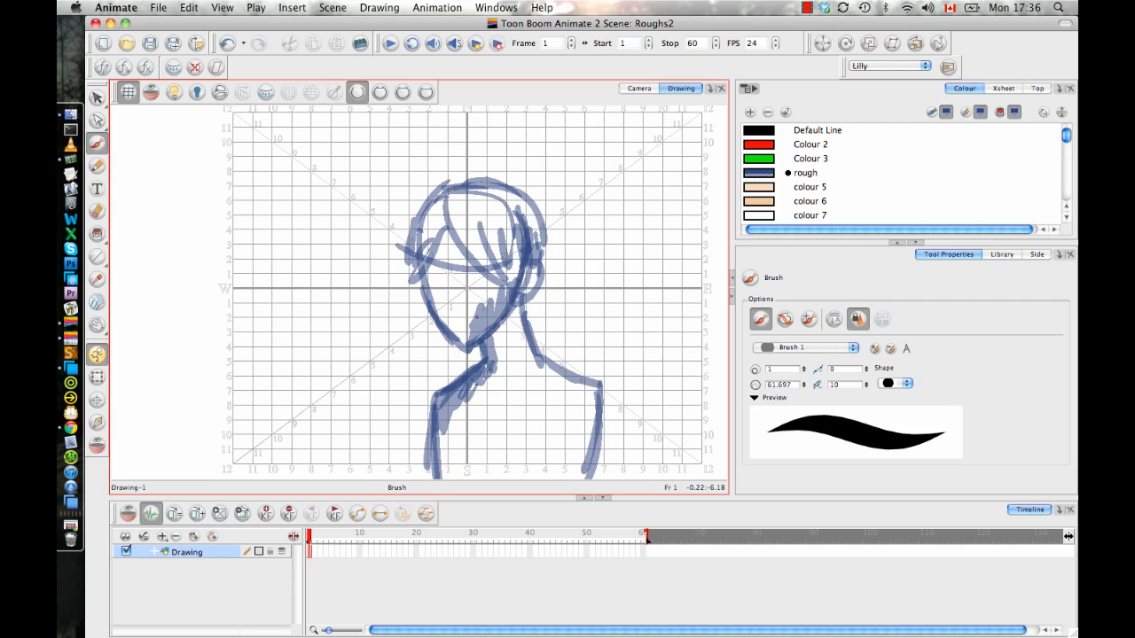
{"action": "left_click_drag", "start_coordinate": [480, 341], "coordinate": [487, 315]}
{"action": "left_click_drag", "start_coordinate": [491, 367], "coordinate": [492, 348]}
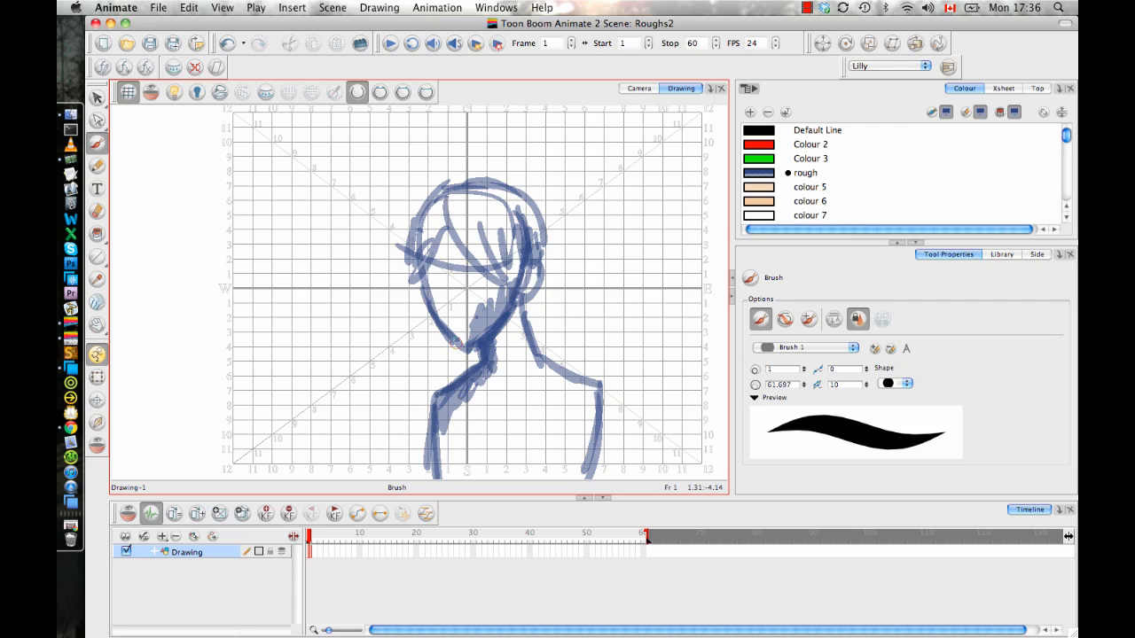
Sketch the collarbone lines between the two shoulders
{"action": "scroll", "coordinate": [567, 266], "scroll_direction": "up", "scroll_amount": 6}
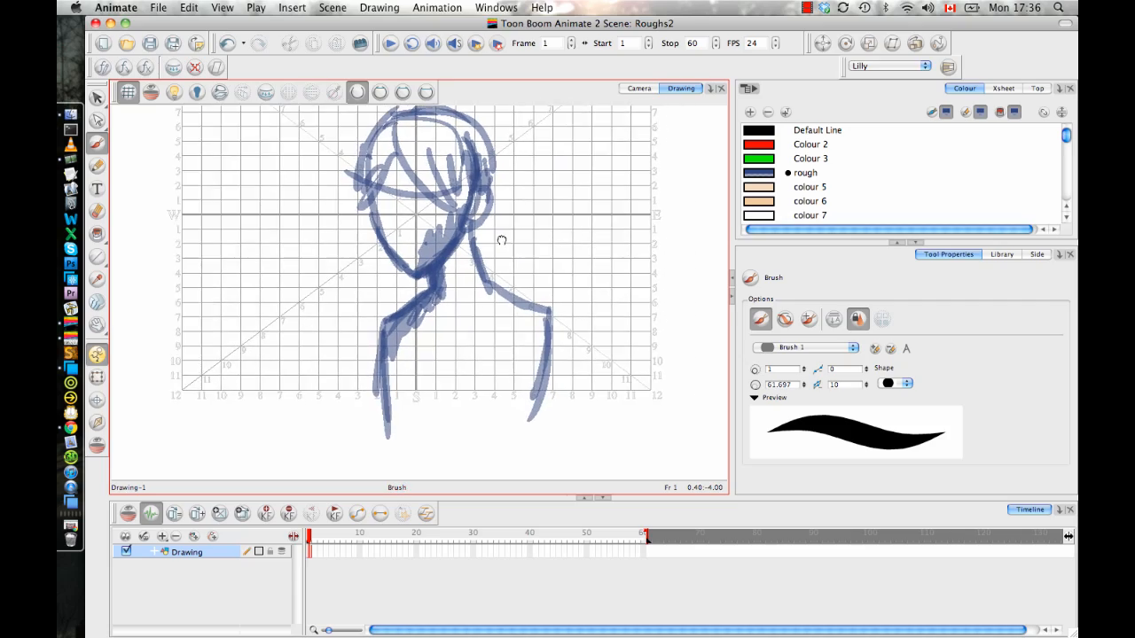
{"action": "scroll", "coordinate": [543, 299], "scroll_direction": "down", "scroll_amount": 6}
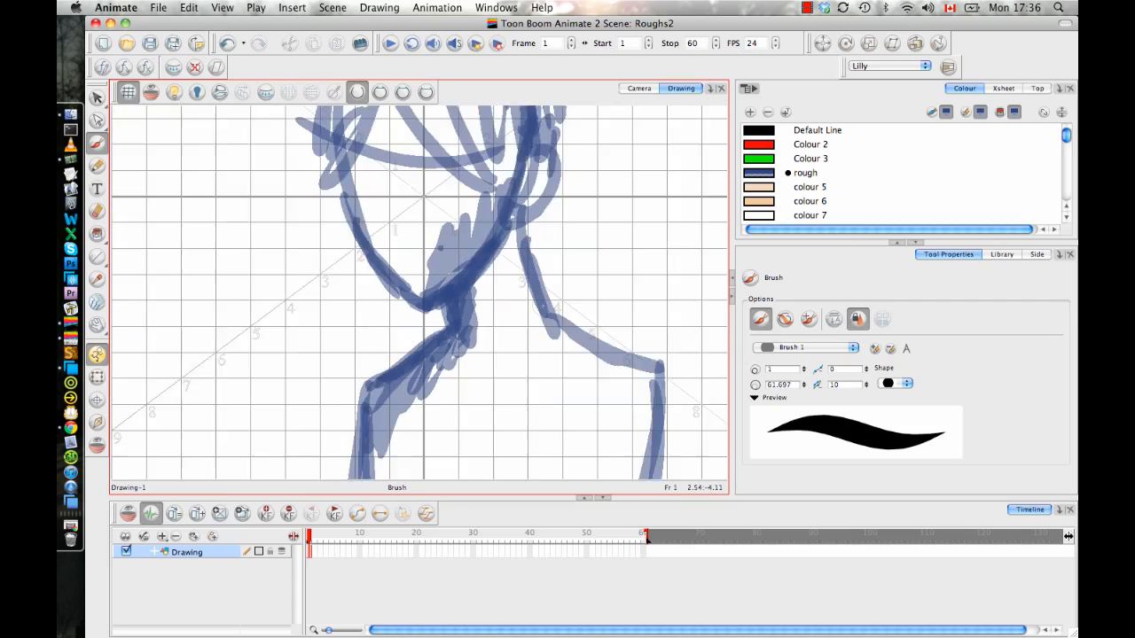
{"action": "mouse_move", "coordinate": [541, 260]}
{"action": "left_mouse_down"}
{"action": "mouse_move", "coordinate": [562, 304]}
{"action": "mouse_move", "coordinate": [539, 223]}
{"action": "mouse_move", "coordinate": [561, 292]}
{"action": "mouse_move", "coordinate": [552, 269]}
{"action": "mouse_move", "coordinate": [500, 294]}
{"action": "left_mouse_up"}
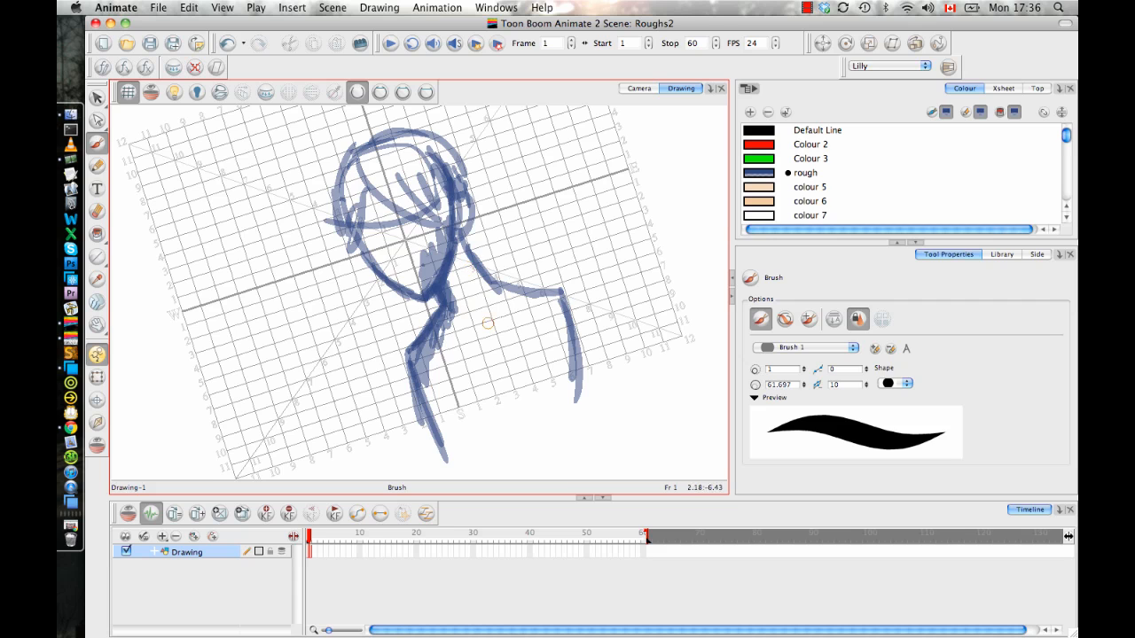
{"action": "left_click_drag", "start_coordinate": [485, 319], "coordinate": [508, 300]}
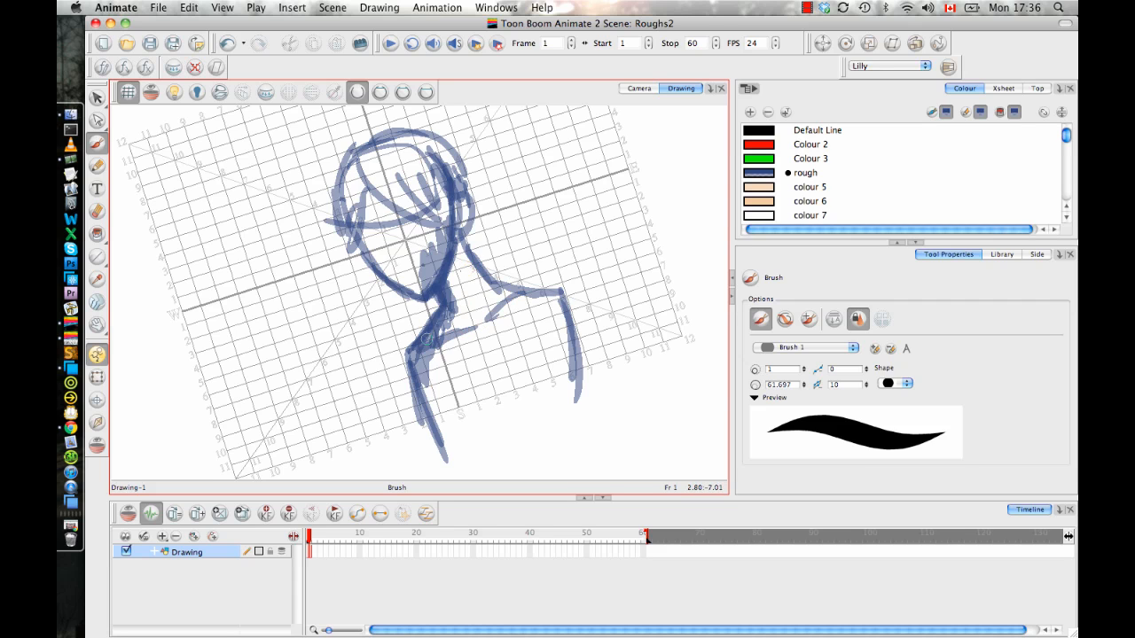
Sketch a centre line down the face and rough in the nose, mouth and eyes
{"action": "left_click_drag", "start_coordinate": [436, 249], "coordinate": [481, 284]}
{"action": "key", "text": "2"}
{"action": "key", "text": "2"}
{"action": "left_click_drag", "start_coordinate": [460, 201], "coordinate": [497, 299]}
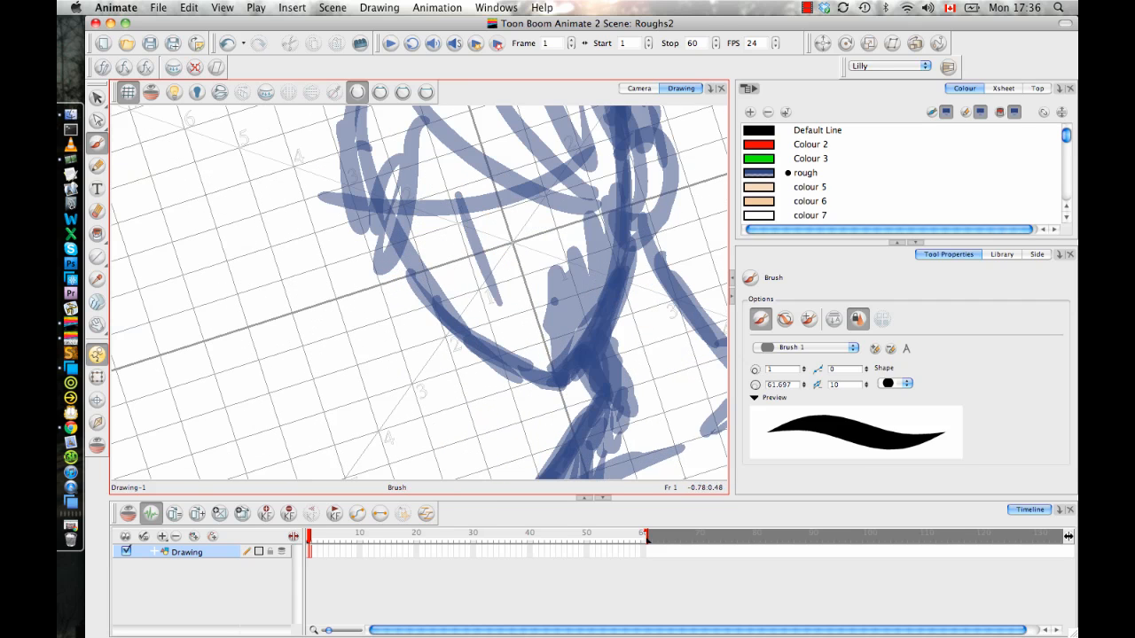
{"action": "left_click_drag", "start_coordinate": [437, 156], "coordinate": [550, 377]}
{"action": "mouse_move", "coordinate": [462, 228]}
{"action": "left_mouse_down"}
{"action": "mouse_move", "coordinate": [477, 288]}
{"action": "mouse_move", "coordinate": [497, 276]}
{"action": "left_mouse_up"}
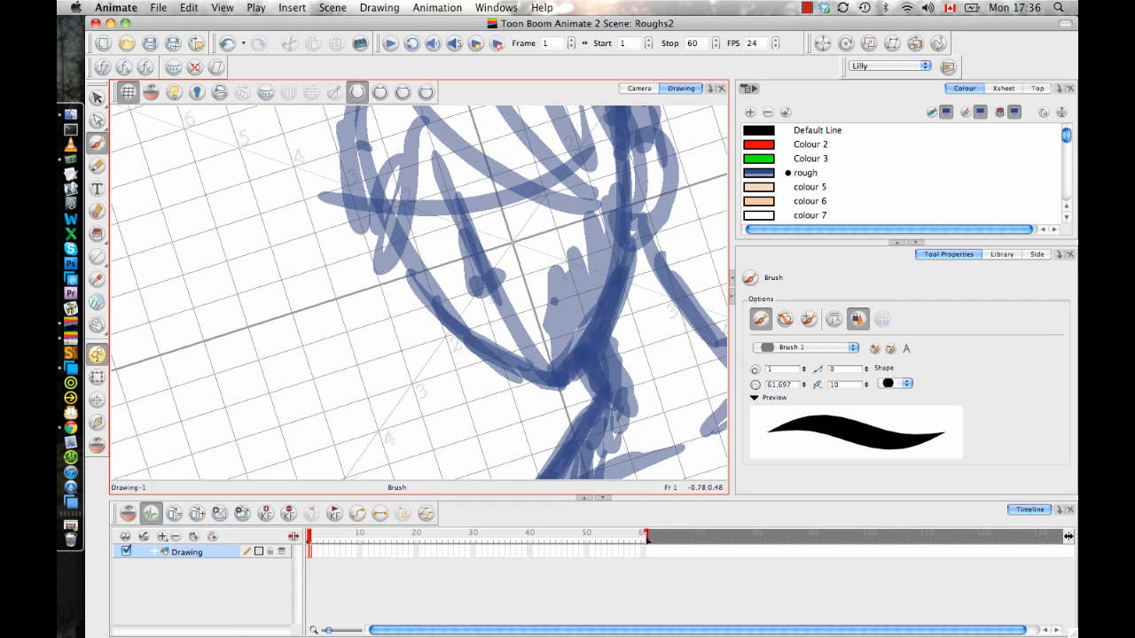
{"action": "left_click_drag", "start_coordinate": [506, 334], "coordinate": [574, 288]}
{"action": "mouse_move", "coordinate": [451, 232]}
{"action": "left_mouse_down"}
{"action": "mouse_move", "coordinate": [418, 218]}
{"action": "mouse_move", "coordinate": [409, 242]}
{"action": "mouse_move", "coordinate": [454, 264]}
{"action": "left_mouse_up"}
{"action": "mouse_move", "coordinate": [492, 219]}
{"action": "left_mouse_down"}
{"action": "mouse_move", "coordinate": [552, 190]}
{"action": "mouse_move", "coordinate": [515, 194]}
{"action": "mouse_move", "coordinate": [577, 188]}
{"action": "left_mouse_up"}
{"action": "key", "text": "1"}
{"action": "key", "text": "1"}
{"action": "key", "text": "1"}
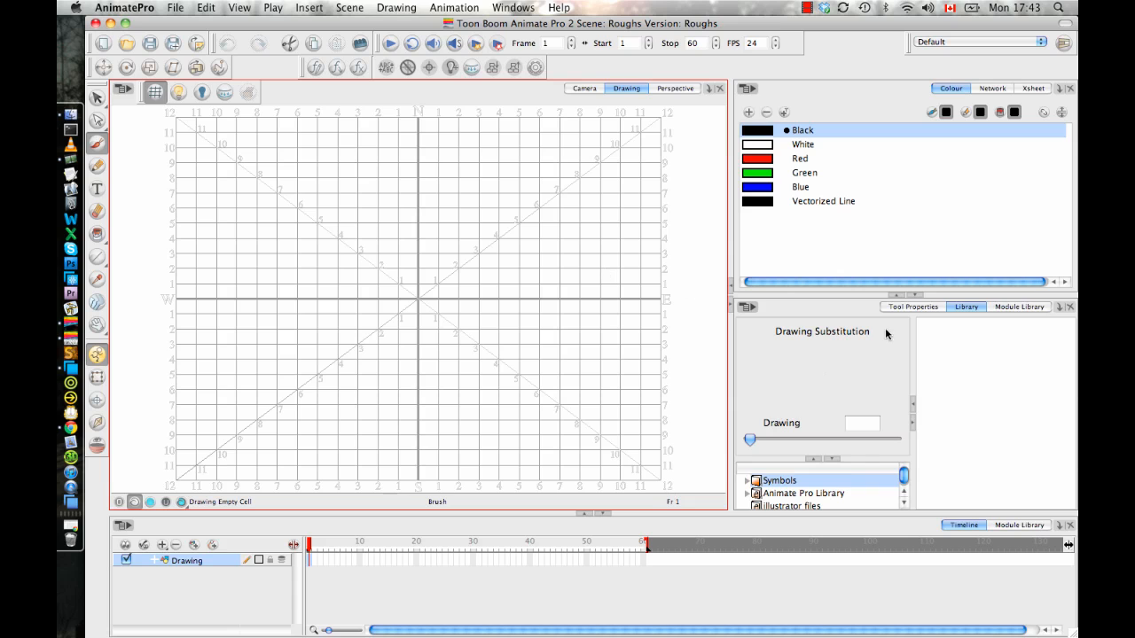
In Animate Pro, show the Brush tool's properties and apply the Texture 2 brush preset
{"action": "left_click", "coordinate": [907, 308]}
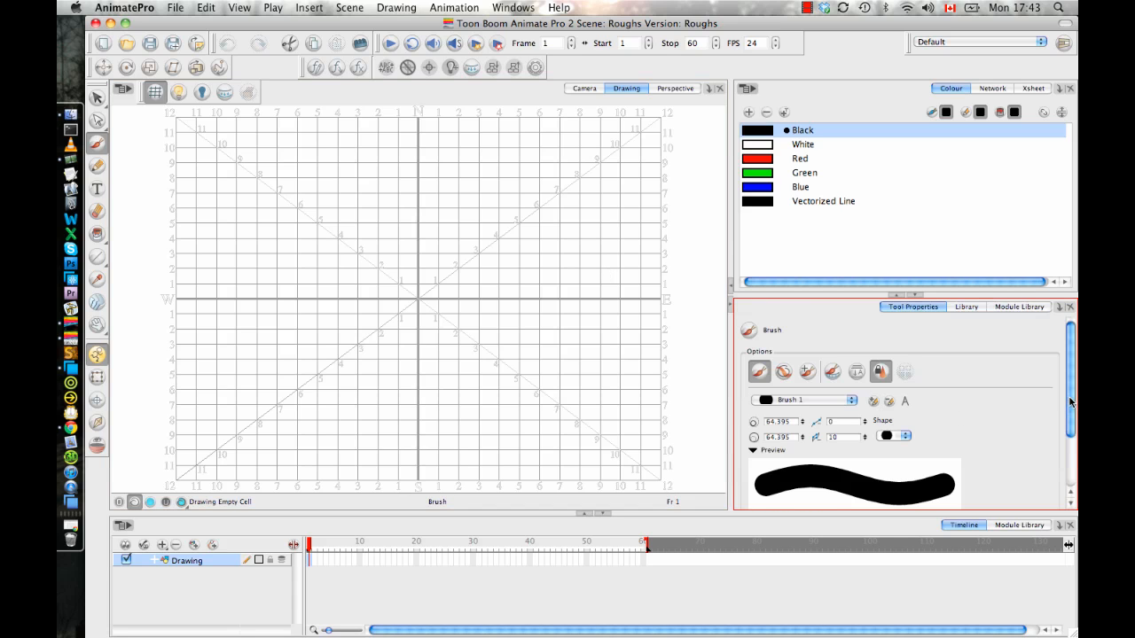
{"action": "left_click_drag", "start_coordinate": [1070, 403], "coordinate": [1070, 425]}
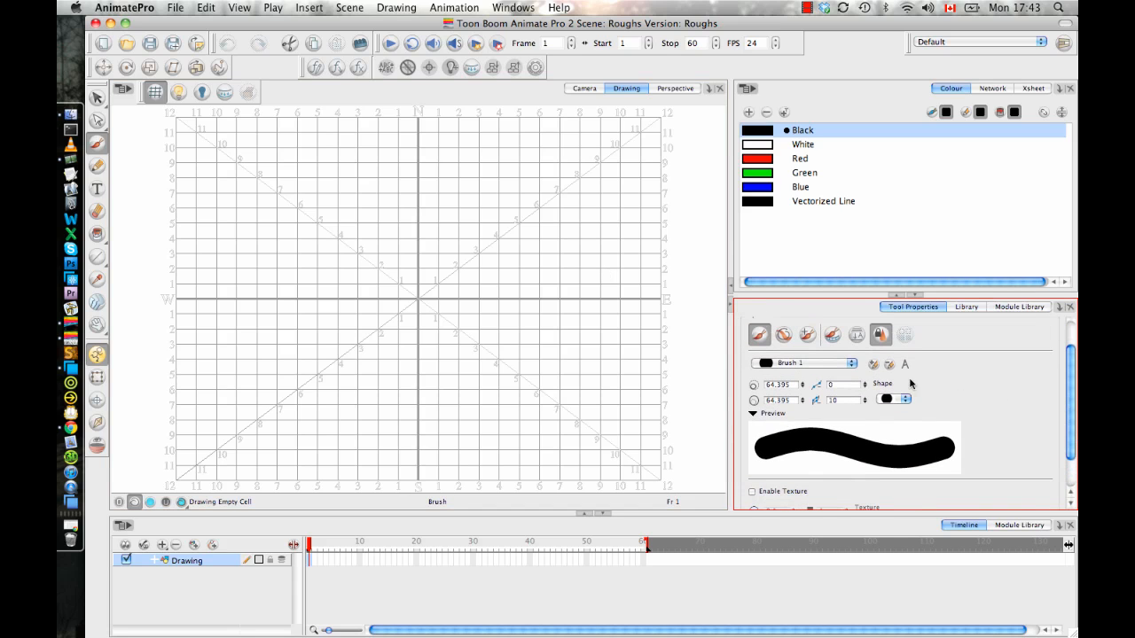
{"action": "left_click", "coordinate": [850, 365]}
{"action": "left_click", "coordinate": [814, 459]}
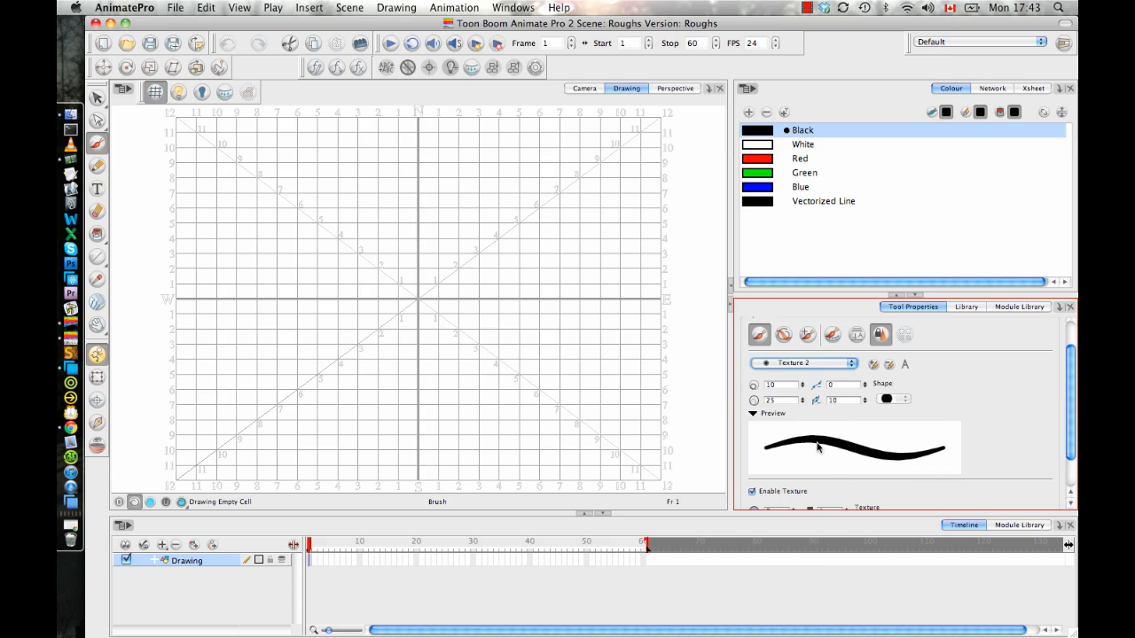
Try other textured brush presets, ending with Texture 4, and bring the brush texture settings into view
{"action": "left_click", "coordinate": [820, 373]}
{"action": "left_click", "coordinate": [817, 388]}
{"action": "left_click", "coordinate": [818, 373]}
{"action": "left_click", "coordinate": [806, 351]}
{"action": "left_click", "coordinate": [812, 366]}
{"action": "left_click", "coordinate": [815, 392]}
{"action": "left_click", "coordinate": [814, 365]}
{"action": "left_click", "coordinate": [817, 397]}
{"action": "left_click_drag", "start_coordinate": [1070, 414], "coordinate": [1076, 471]}
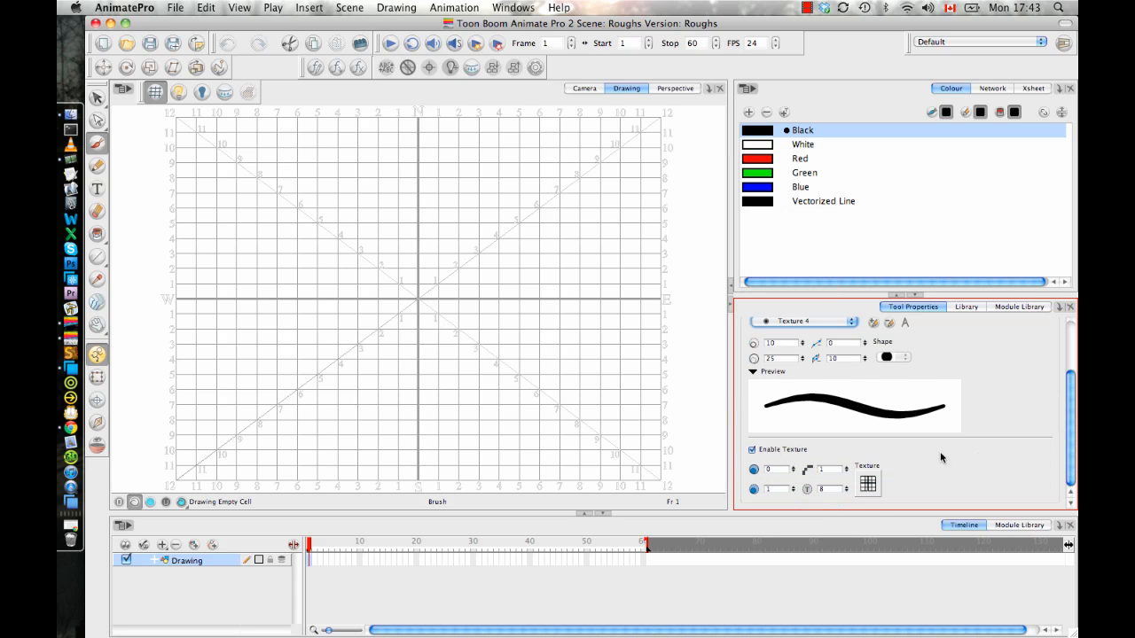
Apply the Texture 3 brush preset and draw curved test strokes right of the grid's centre
{"action": "left_click", "coordinate": [839, 321]}
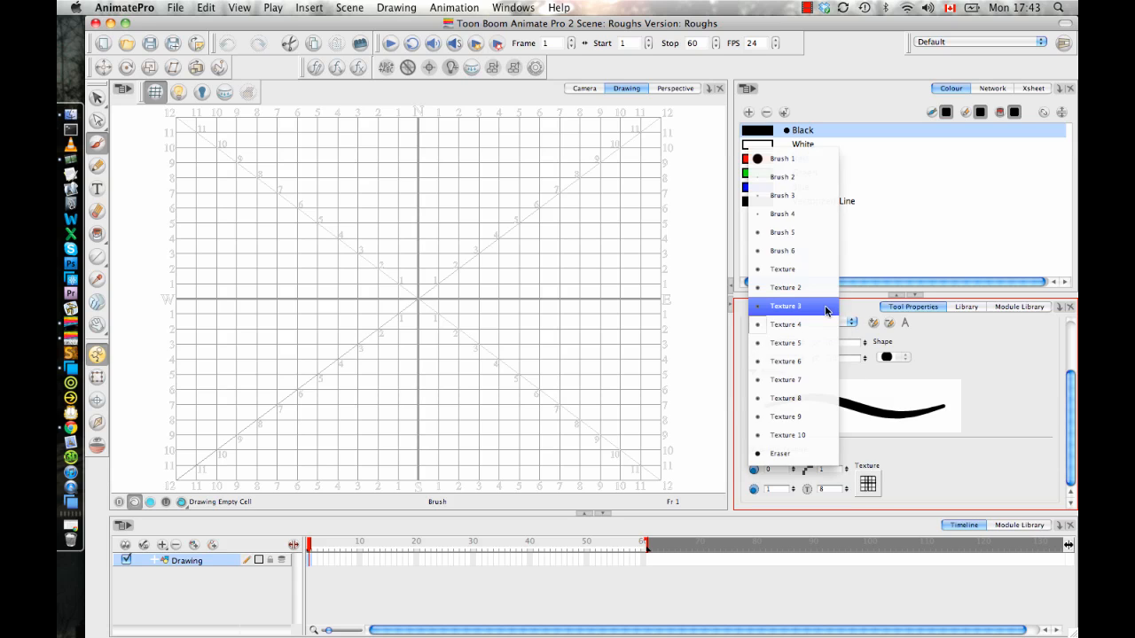
{"action": "left_click", "coordinate": [826, 310]}
{"action": "mouse_move", "coordinate": [470, 228]}
{"action": "left_mouse_down"}
{"action": "mouse_move", "coordinate": [515, 343]}
{"action": "mouse_move", "coordinate": [538, 349]}
{"action": "mouse_move", "coordinate": [507, 323]}
{"action": "mouse_move", "coordinate": [565, 350]}
{"action": "mouse_move", "coordinate": [599, 321]}
{"action": "mouse_move", "coordinate": [567, 358]}
{"action": "left_mouse_up"}
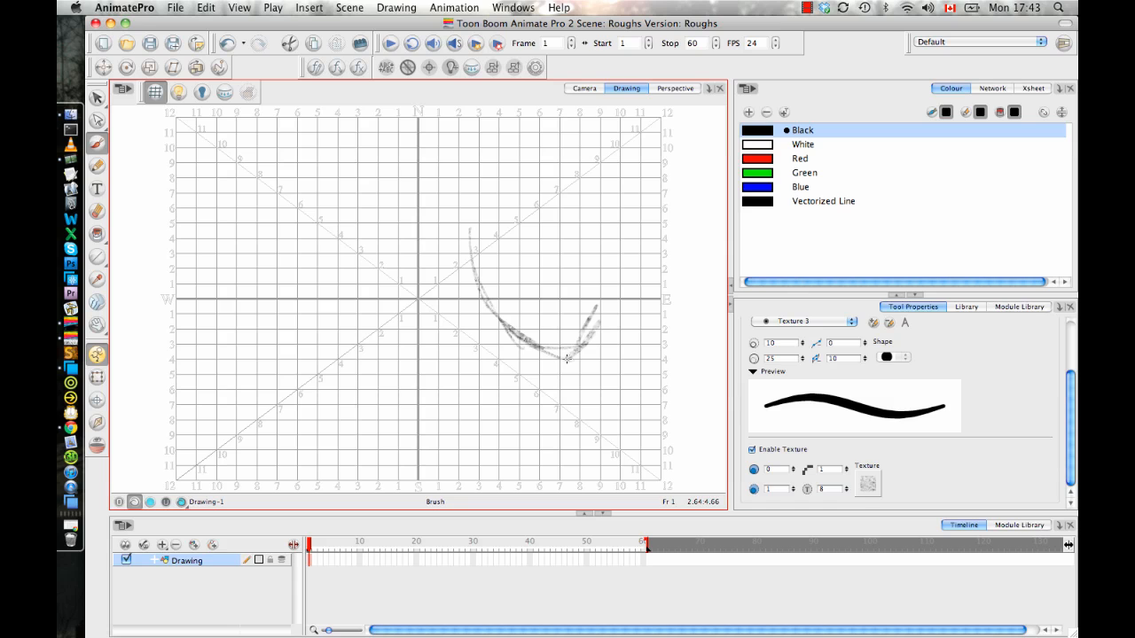
Apply the Texture 2 brush preset and draw V-shaped test strokes beside the earlier curve
{"action": "left_click", "coordinate": [818, 321]}
{"action": "left_click", "coordinate": [816, 304]}
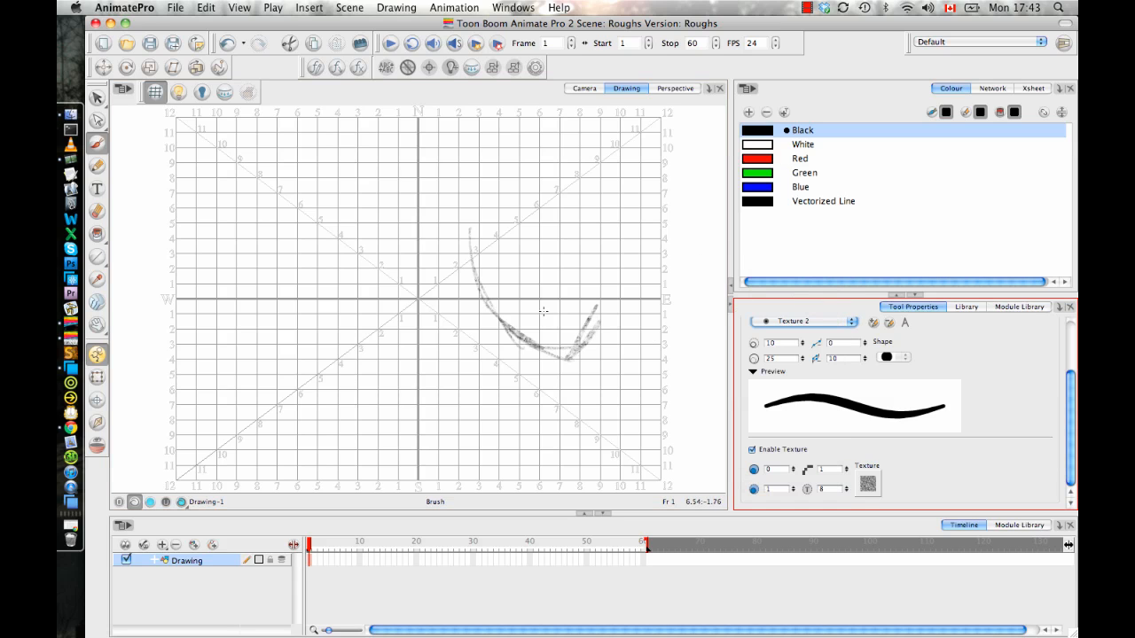
{"action": "left_click_drag", "start_coordinate": [516, 288], "coordinate": [582, 371]}
{"action": "mouse_move", "coordinate": [548, 325]}
{"action": "left_mouse_down"}
{"action": "mouse_move", "coordinate": [581, 366]}
{"action": "mouse_move", "coordinate": [607, 306]}
{"action": "left_mouse_up"}
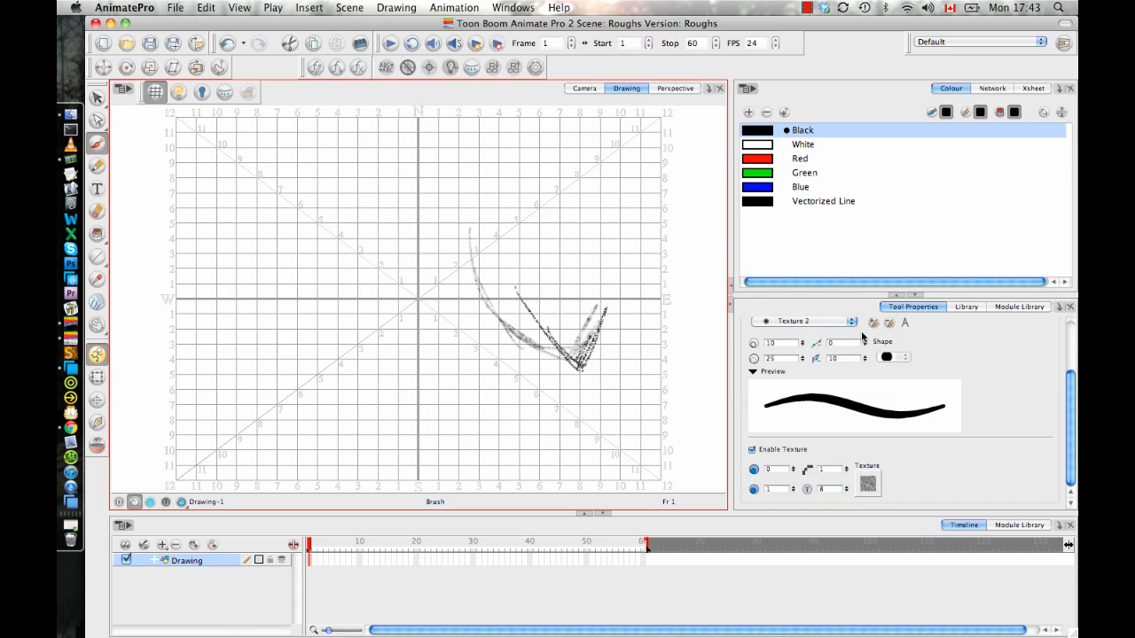
Undo all the textured test strokes to empty the drawing
{"action": "key", "text": "super+z"}
{"action": "key", "text": "super+z"}
{"action": "key", "text": "super+z"}
{"action": "key", "text": "super+z"}
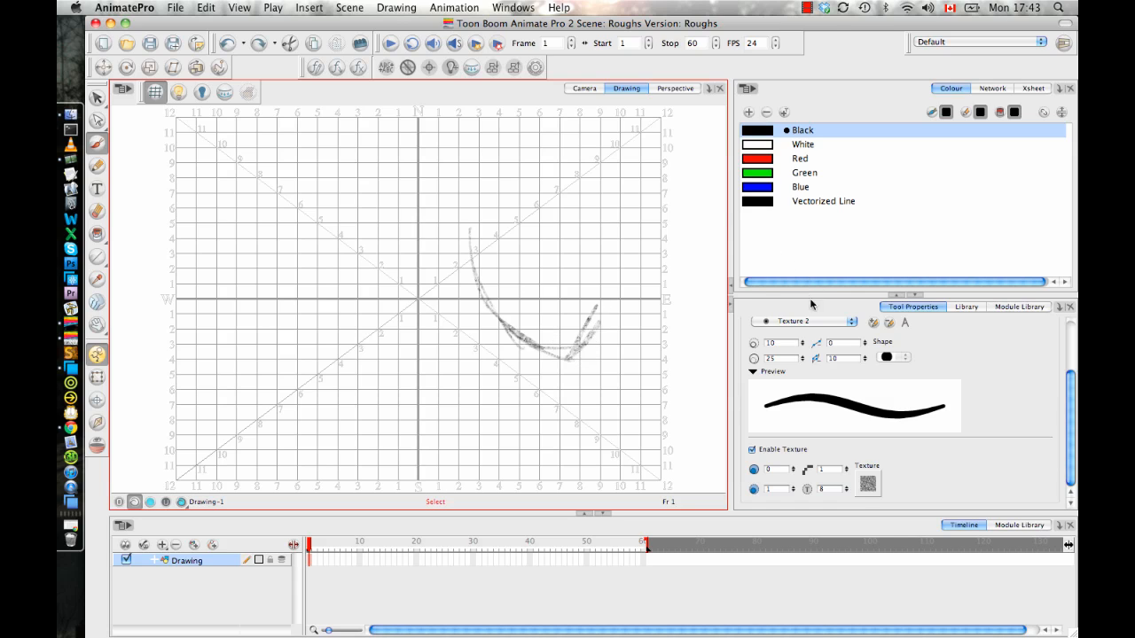
{"action": "key", "text": "super+z"}
{"action": "key", "text": "super+z"}
{"action": "key", "text": "super+z"}
{"action": "key", "text": "super+z"}
{"action": "key", "text": "super+z"}
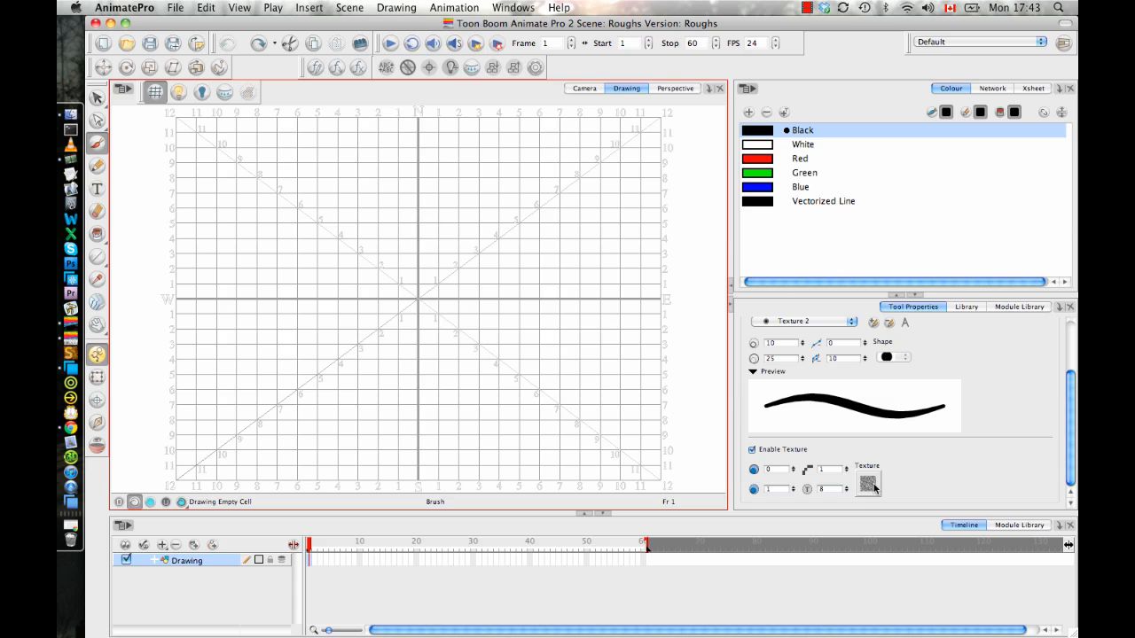
Open the texture file browser for the Texture 2 brush and cancel it without loading a file
{"action": "left_click", "coordinate": [870, 484]}
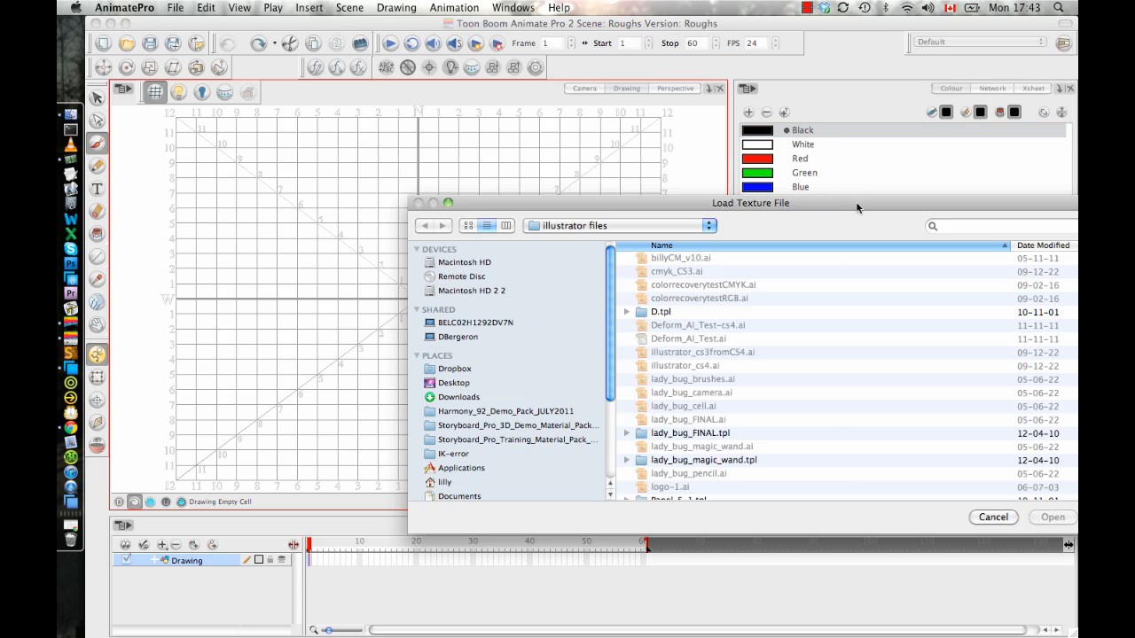
{"action": "left_click_drag", "start_coordinate": [857, 208], "coordinate": [807, 133]}
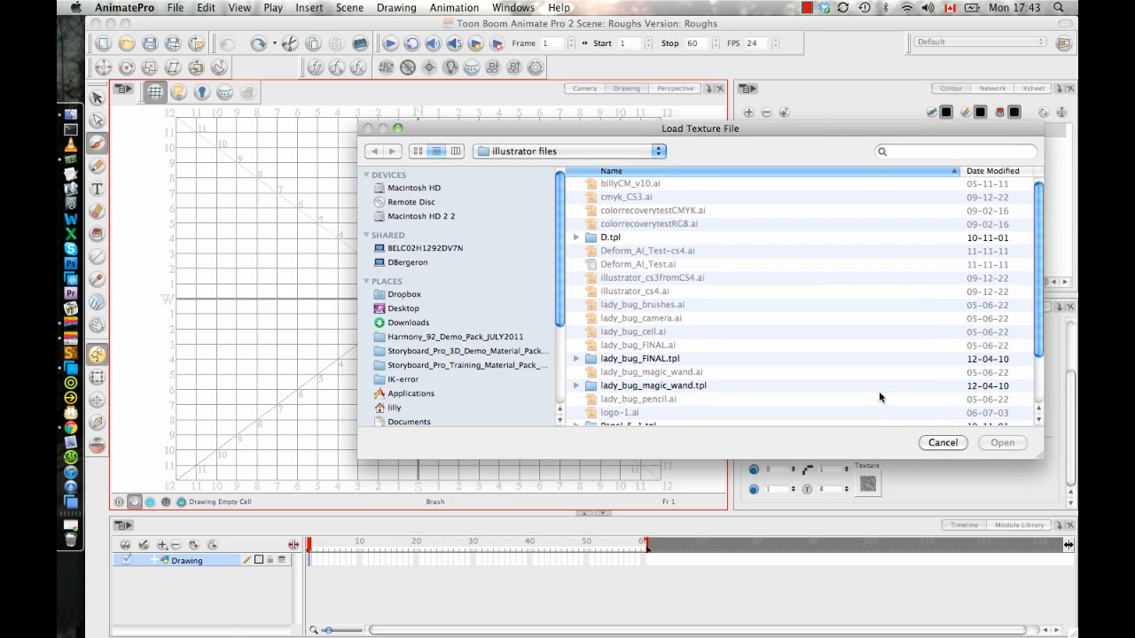
{"action": "left_click", "coordinate": [943, 442]}
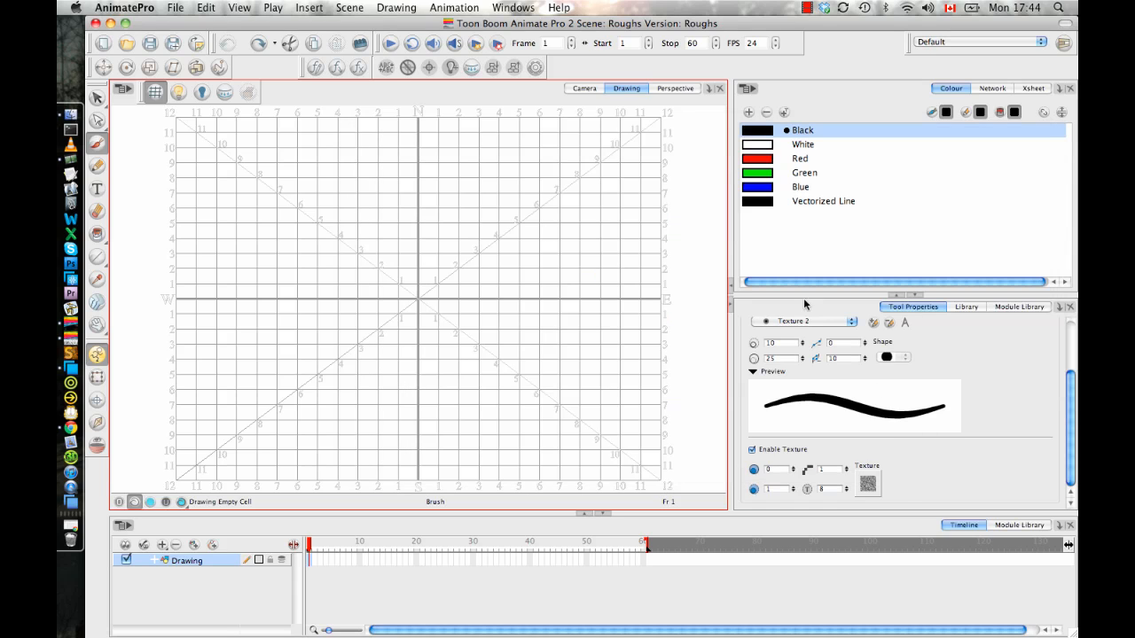
Change the Blue swatch to a muted dark blue with HSV 219, 78, 47 and alpha 171
{"action": "left_click", "coordinate": [768, 187]}
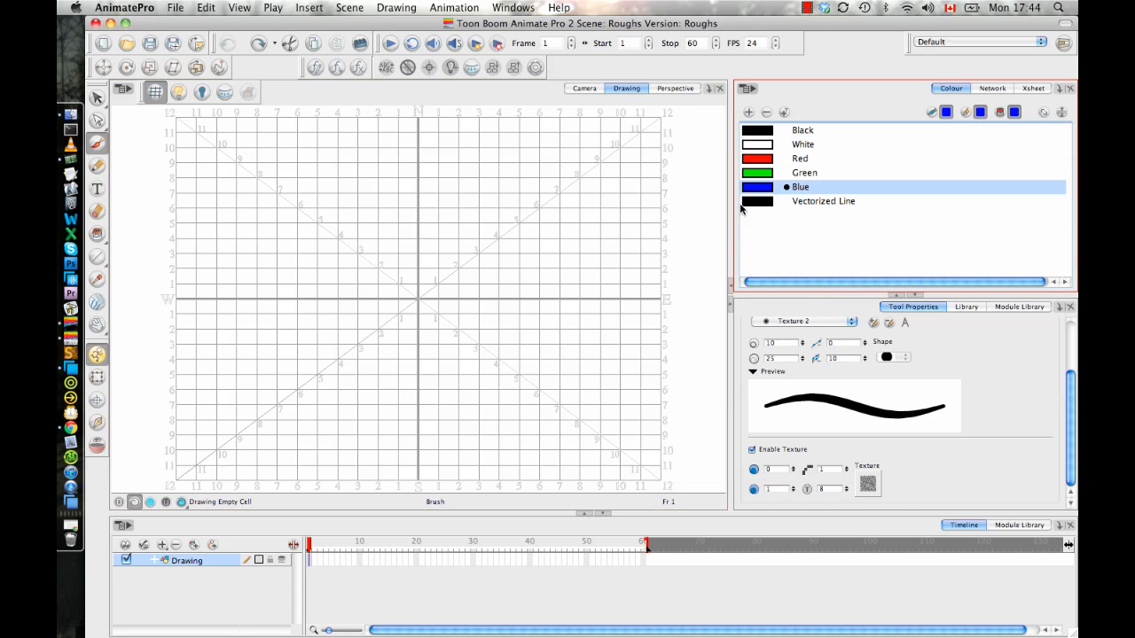
{"action": "double_click", "coordinate": [759, 191]}
{"action": "left_click_drag", "start_coordinate": [626, 177], "coordinate": [836, 155]}
{"action": "left_click", "coordinate": [746, 284]}
{"action": "left_click", "coordinate": [622, 174]}
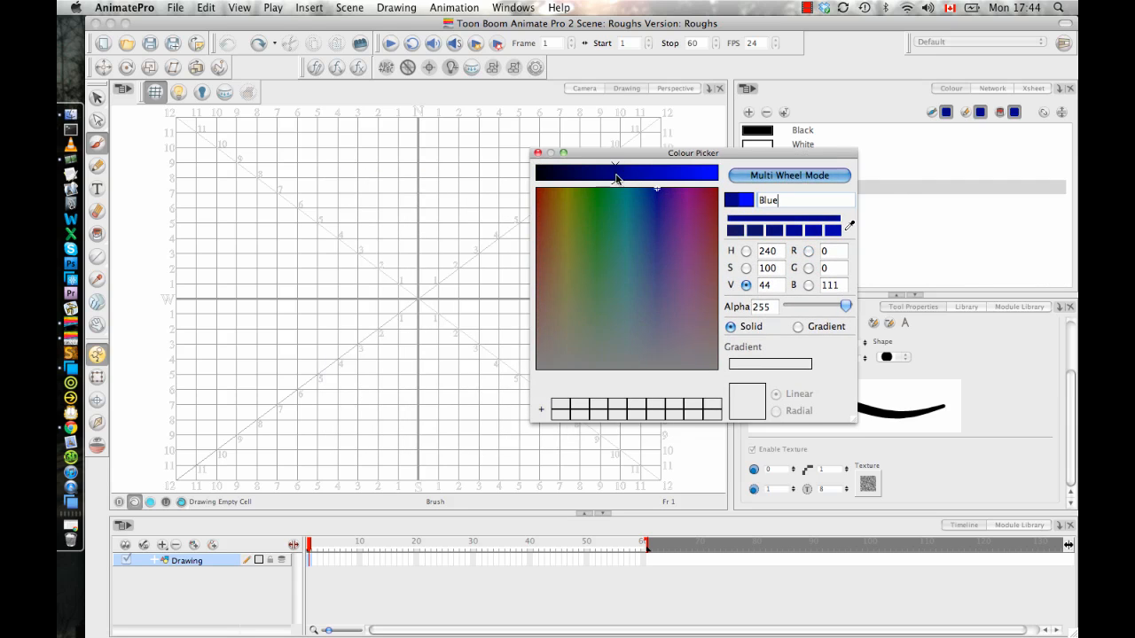
{"action": "left_click", "coordinate": [648, 235]}
{"action": "left_click_drag", "start_coordinate": [648, 235], "coordinate": [646, 228]}
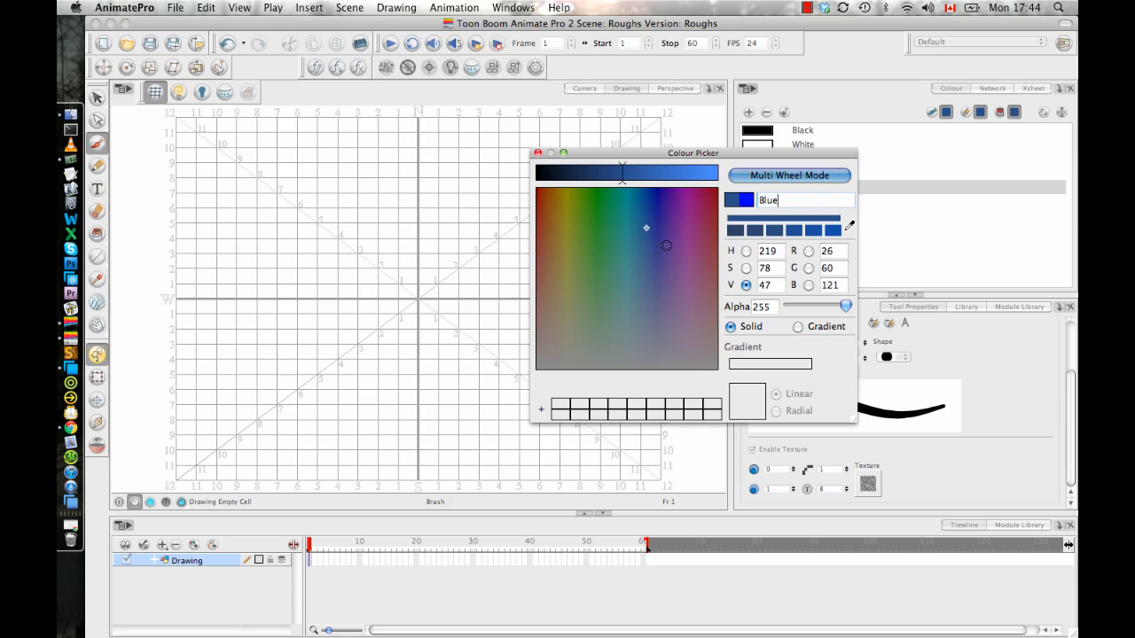
{"action": "left_click_drag", "start_coordinate": [845, 306], "coordinate": [827, 307]}
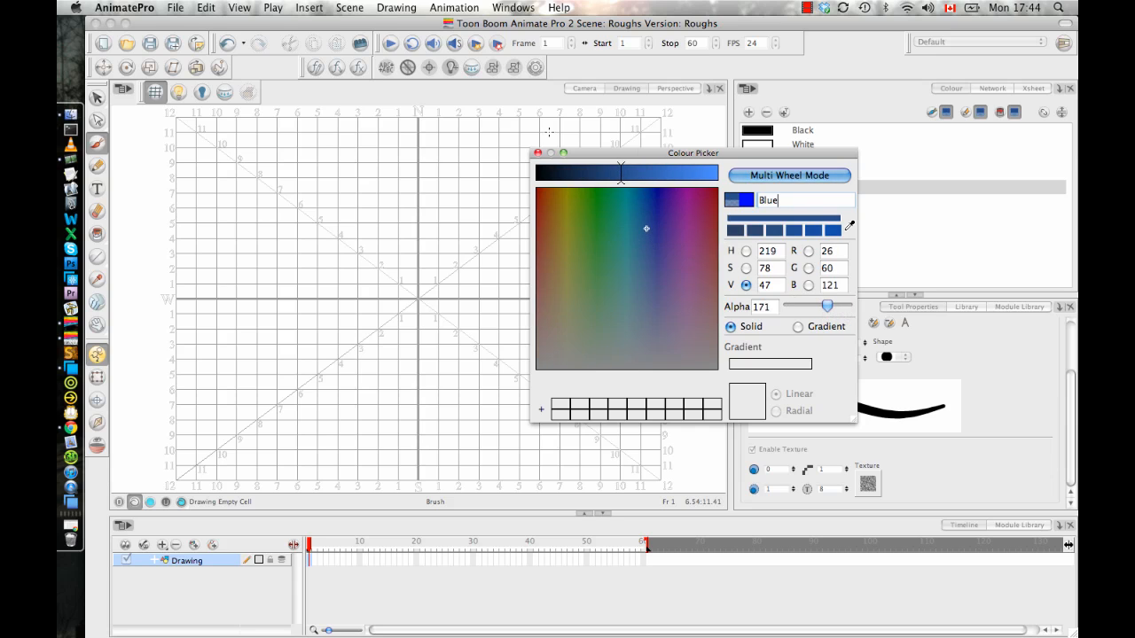
{"action": "left_click", "coordinate": [537, 154]}
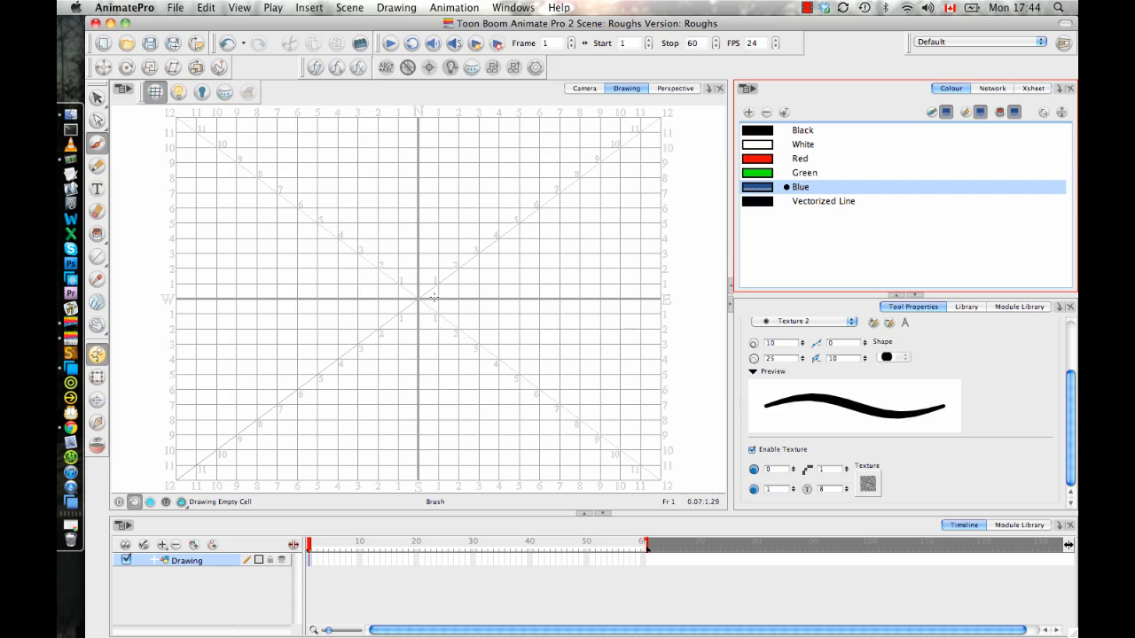
Sketch the character's rough head outline around the grid's centre, adding an ear and reinforcing the jawline
{"action": "mouse_move", "coordinate": [370, 264]}
{"action": "left_mouse_down"}
{"action": "mouse_move", "coordinate": [410, 344]}
{"action": "mouse_move", "coordinate": [405, 333]}
{"action": "mouse_move", "coordinate": [434, 353]}
{"action": "mouse_move", "coordinate": [451, 318]}
{"action": "left_mouse_up"}
{"action": "mouse_move", "coordinate": [370, 274]}
{"action": "left_mouse_down"}
{"action": "mouse_move", "coordinate": [423, 188]}
{"action": "mouse_move", "coordinate": [465, 232]}
{"action": "mouse_move", "coordinate": [461, 312]}
{"action": "left_mouse_up"}
{"action": "left_click_drag", "start_coordinate": [400, 221], "coordinate": [470, 220]}
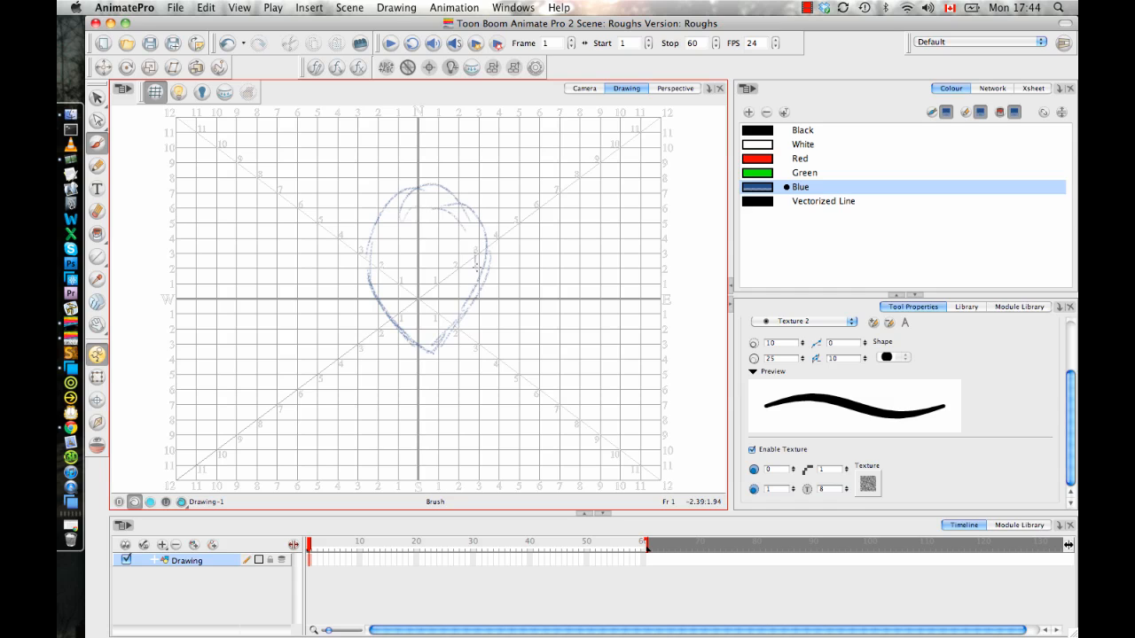
{"action": "left_click_drag", "start_coordinate": [477, 266], "coordinate": [502, 272]}
{"action": "left_click_drag", "start_coordinate": [381, 313], "coordinate": [433, 350]}
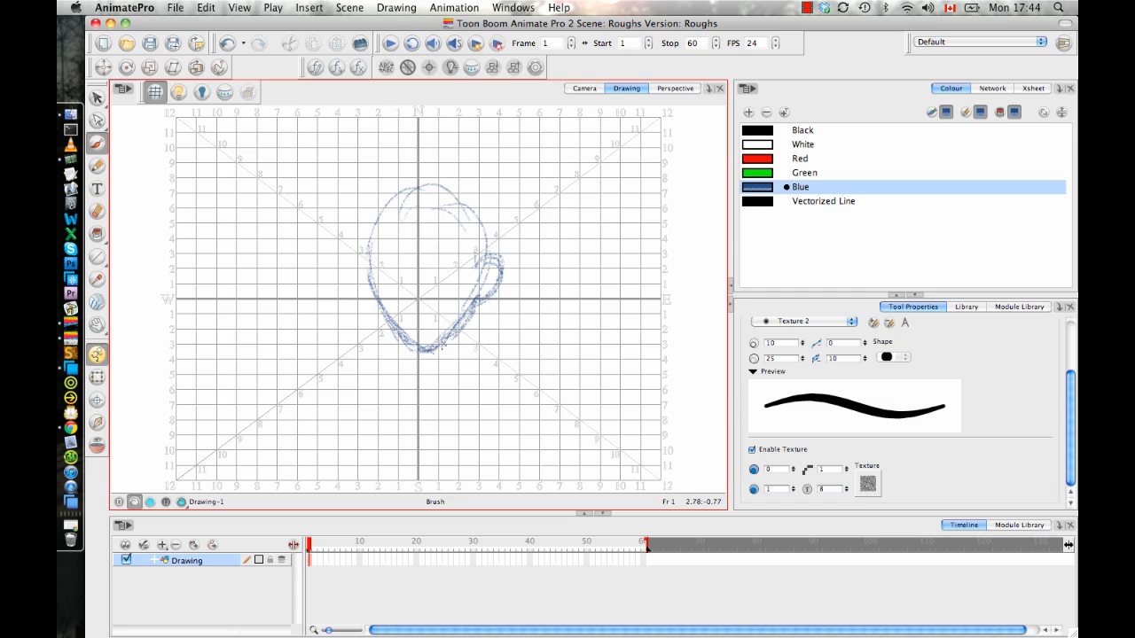
Sketch a curved facial guideline, the fringe and the outer hair contour on the head
{"action": "mouse_move", "coordinate": [399, 194]}
{"action": "left_mouse_down"}
{"action": "mouse_move", "coordinate": [422, 346]}
{"action": "mouse_move", "coordinate": [408, 344]}
{"action": "left_mouse_up"}
{"action": "mouse_move", "coordinate": [405, 211]}
{"action": "left_mouse_down"}
{"action": "mouse_move", "coordinate": [459, 266]}
{"action": "mouse_move", "coordinate": [475, 251]}
{"action": "mouse_move", "coordinate": [488, 259]}
{"action": "left_mouse_up"}
{"action": "mouse_move", "coordinate": [383, 229]}
{"action": "left_mouse_down"}
{"action": "mouse_move", "coordinate": [365, 268]}
{"action": "mouse_move", "coordinate": [465, 200]}
{"action": "mouse_move", "coordinate": [483, 230]}
{"action": "left_mouse_up"}
{"action": "left_click_drag", "start_coordinate": [428, 193], "coordinate": [502, 240]}
{"action": "left_click_drag", "start_coordinate": [469, 199], "coordinate": [501, 266]}
{"action": "left_click_drag", "start_coordinate": [478, 284], "coordinate": [470, 266]}
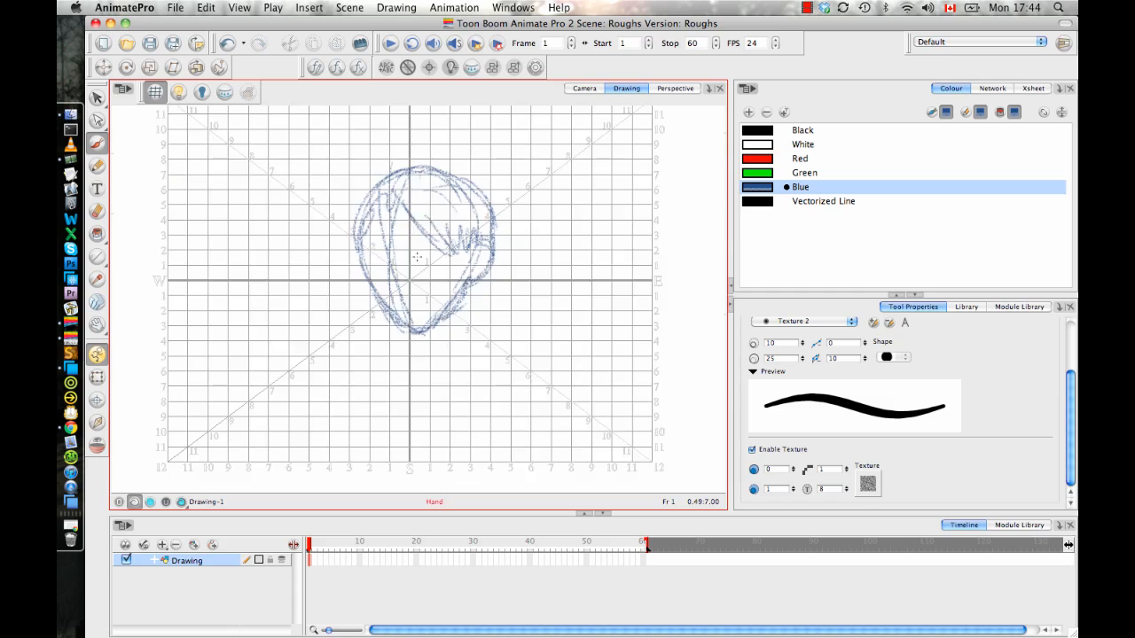
Rough in the eyebrows and nose on the face with textured strokes
{"action": "key", "text": "2"}
{"action": "key", "text": "2"}
{"action": "key", "text": "2"}
{"action": "left_click_drag", "start_coordinate": [344, 192], "coordinate": [384, 287]}
{"action": "mouse_move", "coordinate": [355, 221]}
{"action": "left_mouse_down"}
{"action": "mouse_move", "coordinate": [376, 257]}
{"action": "mouse_move", "coordinate": [390, 337]}
{"action": "mouse_move", "coordinate": [365, 357]}
{"action": "left_mouse_up"}
{"action": "mouse_move", "coordinate": [383, 277]}
{"action": "left_mouse_down"}
{"action": "mouse_move", "coordinate": [387, 351]}
{"action": "mouse_move", "coordinate": [413, 365]}
{"action": "mouse_move", "coordinate": [431, 358]}
{"action": "mouse_move", "coordinate": [345, 256]}
{"action": "mouse_move", "coordinate": [370, 284]}
{"action": "mouse_move", "coordinate": [386, 266]}
{"action": "mouse_move", "coordinate": [523, 272]}
{"action": "left_mouse_up"}
{"action": "mouse_move", "coordinate": [454, 284]}
{"action": "left_mouse_down"}
{"action": "mouse_move", "coordinate": [409, 272]}
{"action": "mouse_move", "coordinate": [497, 264]}
{"action": "left_mouse_up"}
Apply the Brush 2 preset and draw finer lines over the brows and nose, adding the eye nearer the ear
{"action": "left_click", "coordinate": [806, 325]}
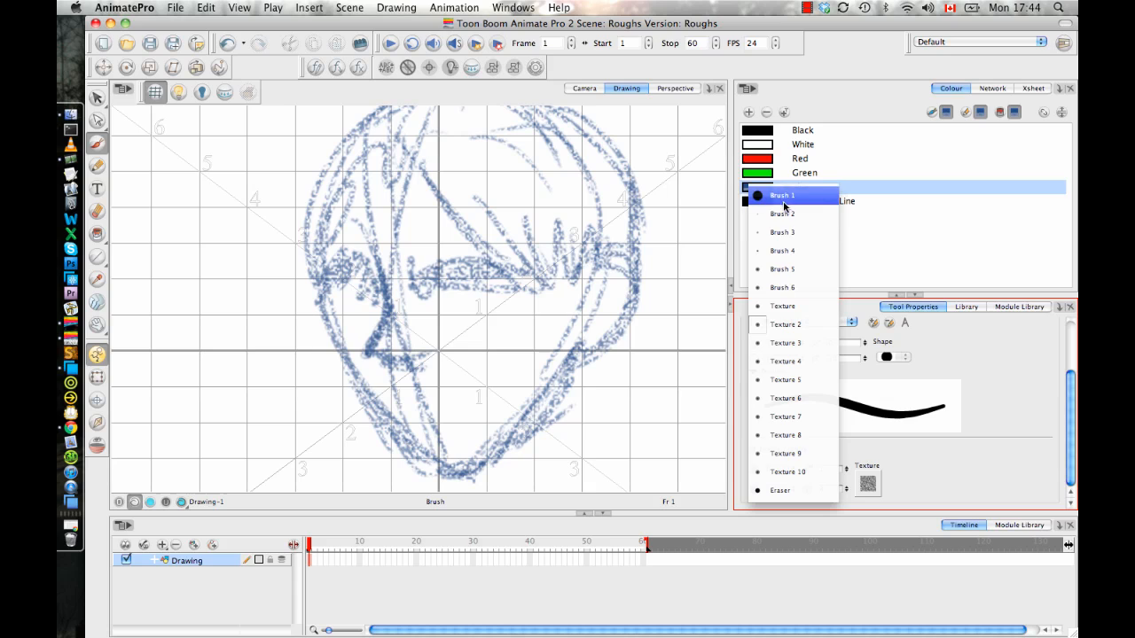
{"action": "left_click", "coordinate": [780, 212]}
{"action": "mouse_move", "coordinate": [317, 255]}
{"action": "left_mouse_down"}
{"action": "mouse_move", "coordinate": [388, 274]}
{"action": "mouse_move", "coordinate": [374, 320]}
{"action": "left_mouse_up"}
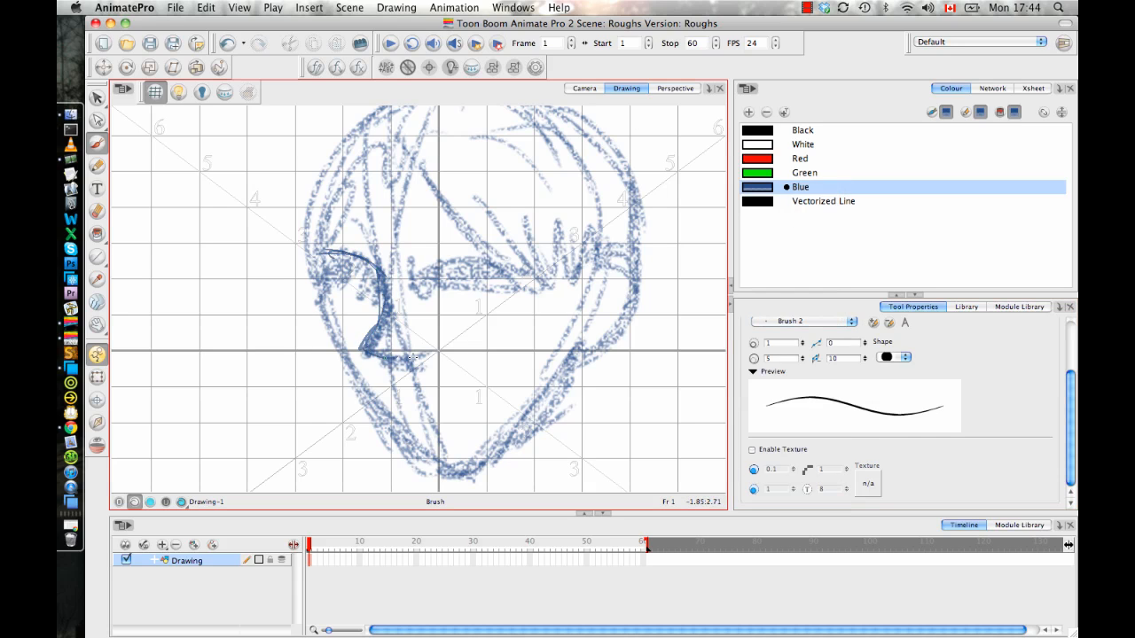
{"action": "mouse_move", "coordinate": [428, 269]}
{"action": "left_mouse_down"}
{"action": "mouse_move", "coordinate": [509, 254]}
{"action": "mouse_move", "coordinate": [539, 277]}
{"action": "left_mouse_up"}
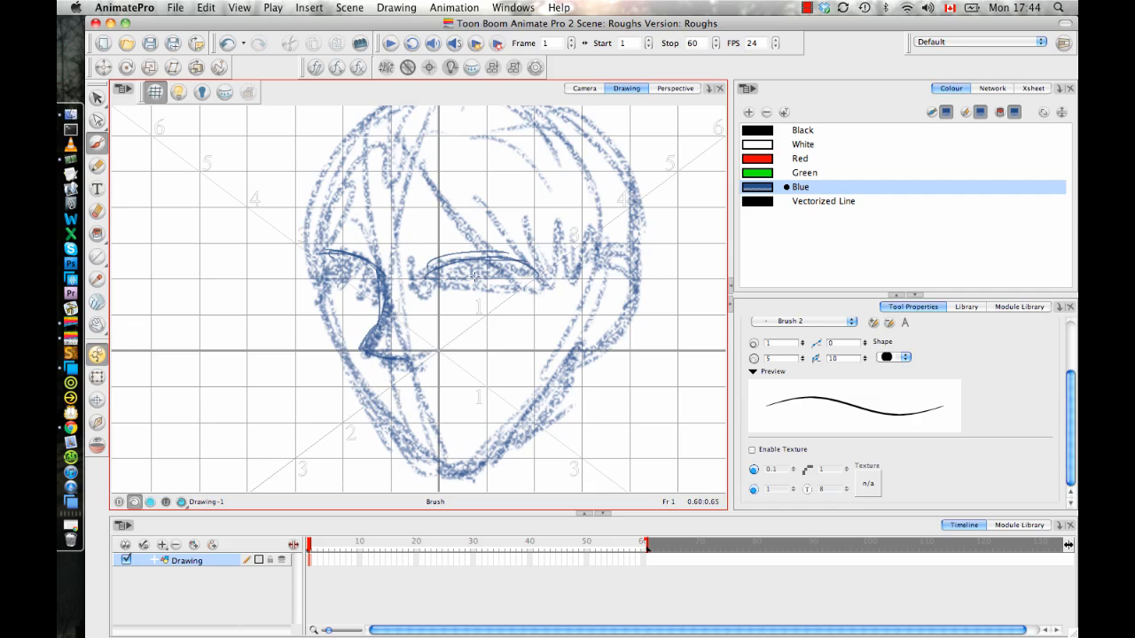
{"action": "left_click_drag", "start_coordinate": [447, 289], "coordinate": [459, 289]}
{"action": "left_click_drag", "start_coordinate": [483, 289], "coordinate": [485, 304]}
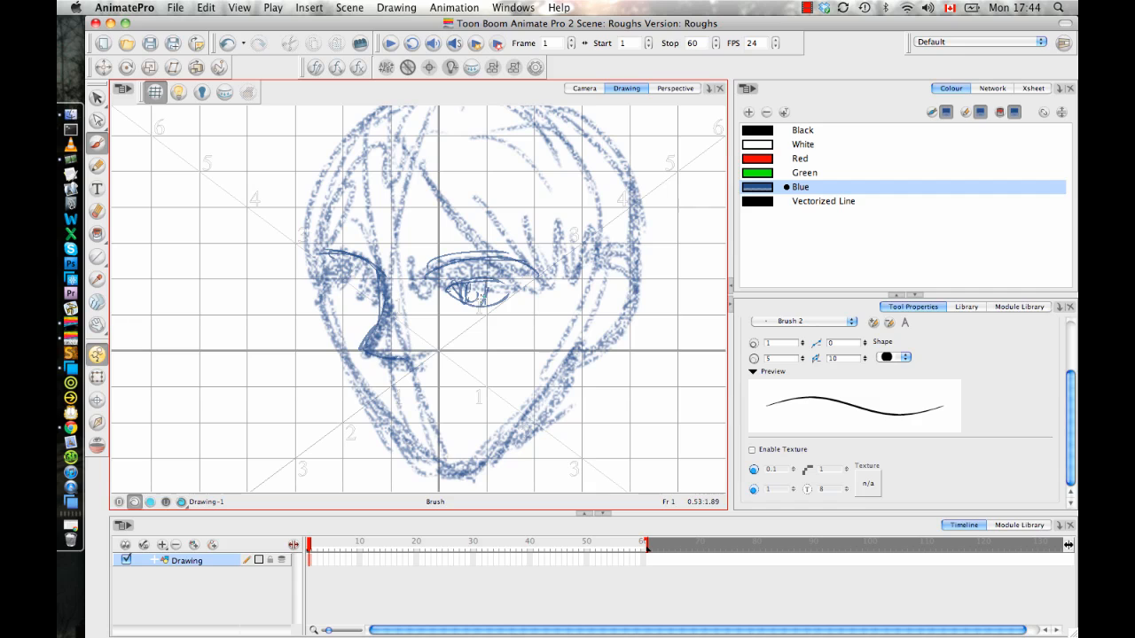
Draw the far eye and refine the ear and adjoining jawline with fine strokes
{"action": "mouse_move", "coordinate": [364, 280]}
{"action": "left_mouse_down"}
{"action": "mouse_move", "coordinate": [376, 306]}
{"action": "mouse_move", "coordinate": [357, 285]}
{"action": "left_mouse_up"}
{"action": "mouse_move", "coordinate": [557, 284]}
{"action": "left_mouse_down"}
{"action": "mouse_move", "coordinate": [539, 286]}
{"action": "mouse_move", "coordinate": [544, 365]}
{"action": "mouse_move", "coordinate": [509, 417]}
{"action": "left_mouse_up"}
{"action": "mouse_move", "coordinate": [585, 275]}
{"action": "left_mouse_down"}
{"action": "mouse_move", "coordinate": [561, 353]}
{"action": "mouse_move", "coordinate": [589, 328]}
{"action": "mouse_move", "coordinate": [572, 288]}
{"action": "left_mouse_up"}
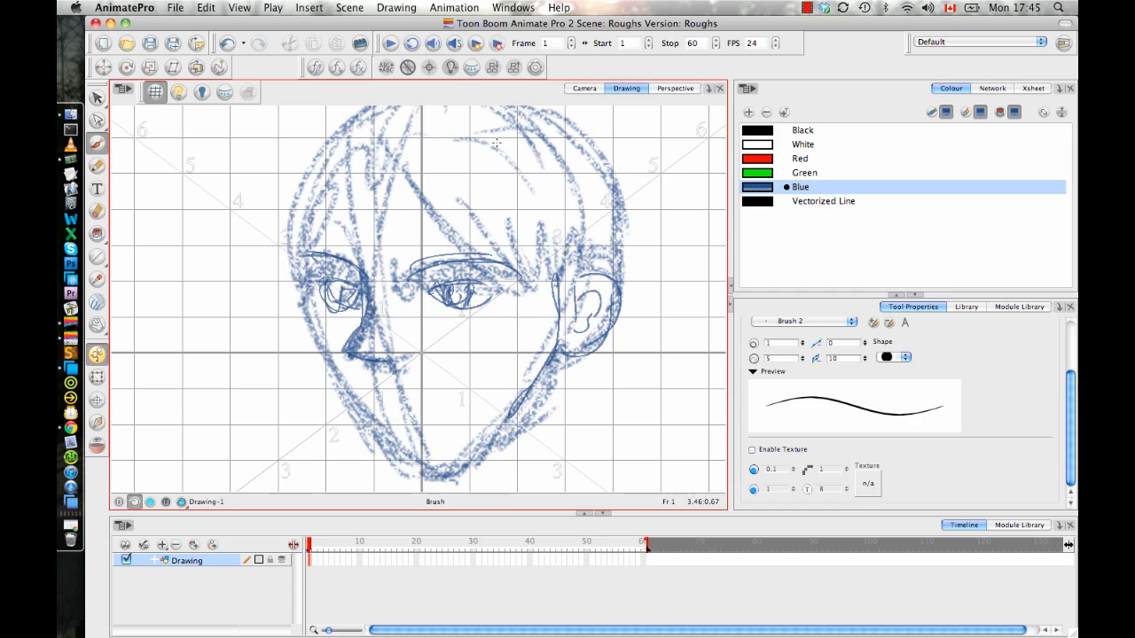
Draw the fringe's hair strands from the parting down toward the ear and the far side of the face
{"action": "left_click_drag", "start_coordinate": [503, 228], "coordinate": [504, 239]}
{"action": "mouse_move", "coordinate": [407, 176]}
{"action": "left_mouse_down"}
{"action": "mouse_move", "coordinate": [463, 265]}
{"action": "mouse_move", "coordinate": [543, 333]}
{"action": "left_mouse_up"}
{"action": "left_click_drag", "start_coordinate": [453, 236], "coordinate": [544, 335]}
{"action": "left_click_drag", "start_coordinate": [497, 232], "coordinate": [548, 334]}
{"action": "left_click_drag", "start_coordinate": [522, 189], "coordinate": [553, 339]}
{"action": "left_click_drag", "start_coordinate": [576, 222], "coordinate": [569, 325]}
{"action": "left_click_drag", "start_coordinate": [397, 175], "coordinate": [335, 266]}
{"action": "left_click_drag", "start_coordinate": [363, 197], "coordinate": [334, 282]}
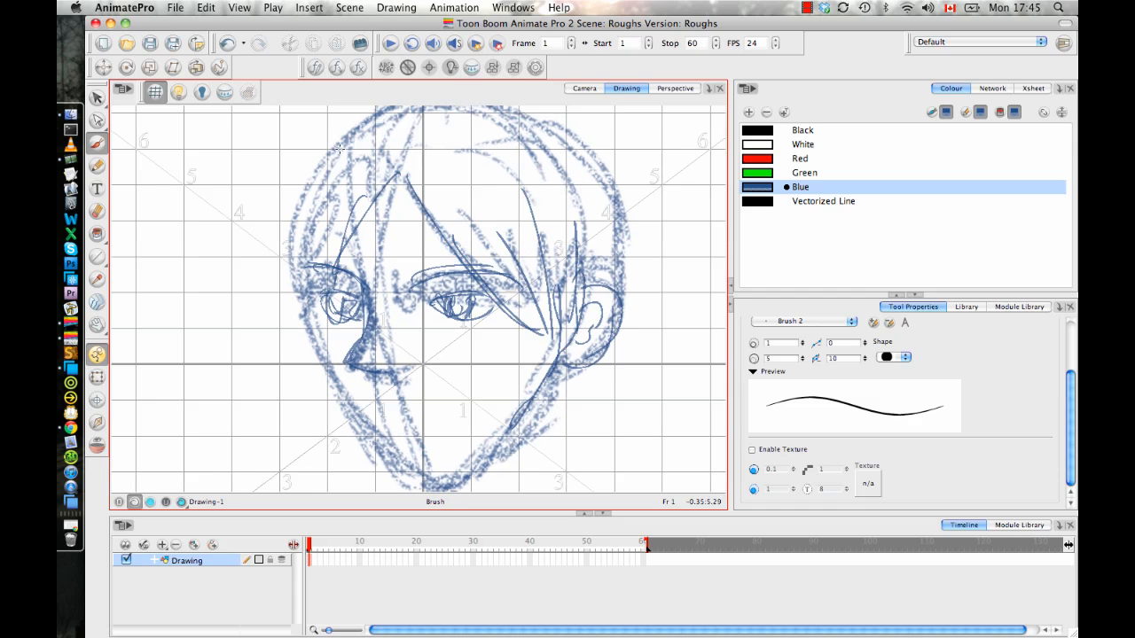
Refine the far-side hair, cheek and jaw contours, and draw a smiling mouth
{"action": "mouse_move", "coordinate": [324, 159]}
{"action": "left_mouse_down"}
{"action": "mouse_move", "coordinate": [295, 293]}
{"action": "mouse_move", "coordinate": [300, 328]}
{"action": "left_mouse_up"}
{"action": "mouse_move", "coordinate": [349, 206]}
{"action": "left_mouse_down"}
{"action": "mouse_move", "coordinate": [309, 319]}
{"action": "mouse_move", "coordinate": [321, 321]}
{"action": "mouse_move", "coordinate": [348, 390]}
{"action": "left_mouse_up"}
{"action": "mouse_move", "coordinate": [313, 324]}
{"action": "left_mouse_down"}
{"action": "mouse_move", "coordinate": [379, 438]}
{"action": "mouse_move", "coordinate": [335, 379]}
{"action": "mouse_move", "coordinate": [365, 433]}
{"action": "mouse_move", "coordinate": [436, 485]}
{"action": "left_mouse_up"}
{"action": "left_click_drag", "start_coordinate": [376, 433], "coordinate": [445, 486]}
{"action": "mouse_move", "coordinate": [493, 447]}
{"action": "left_mouse_down"}
{"action": "mouse_move", "coordinate": [444, 484]}
{"action": "mouse_move", "coordinate": [558, 415]}
{"action": "left_mouse_up"}
{"action": "left_click_drag", "start_coordinate": [567, 368], "coordinate": [557, 417]}
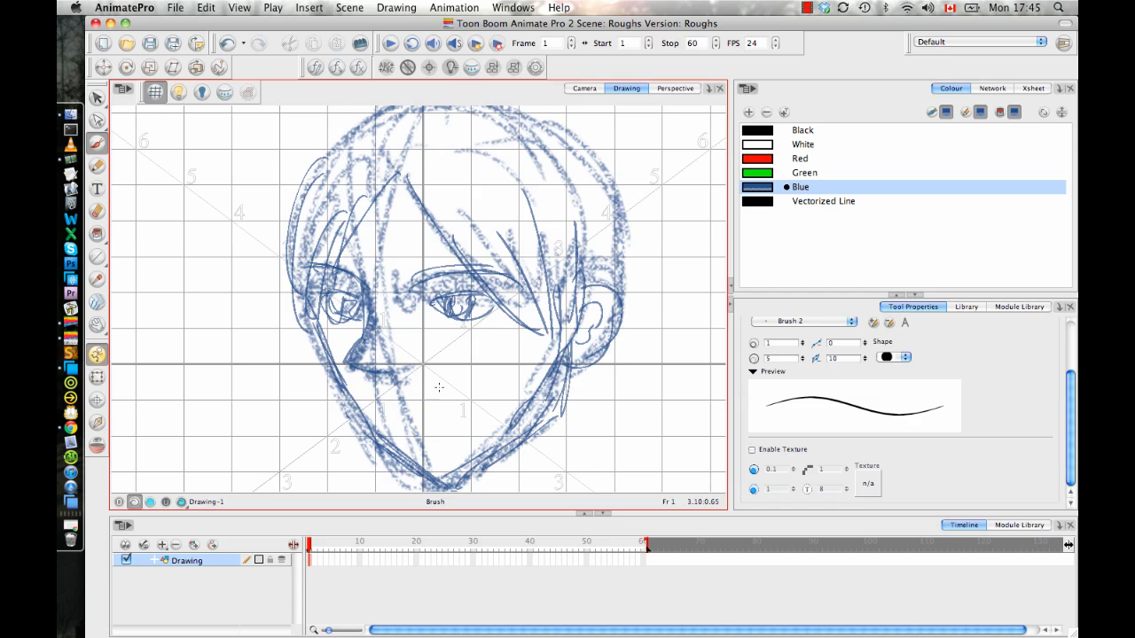
{"action": "left_click_drag", "start_coordinate": [487, 390], "coordinate": [437, 415]}
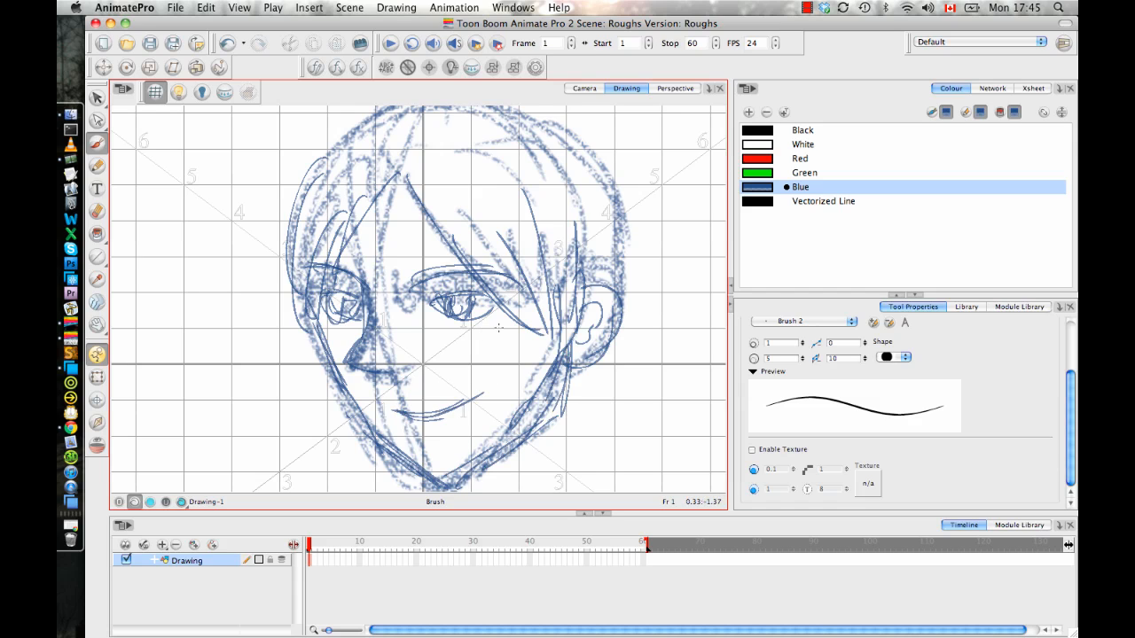
Enlarge the Brush 2 maximum size substantially for broad shading strokes
{"action": "scroll", "coordinate": [435, 236], "scroll_direction": "up", "scroll_amount": 2}
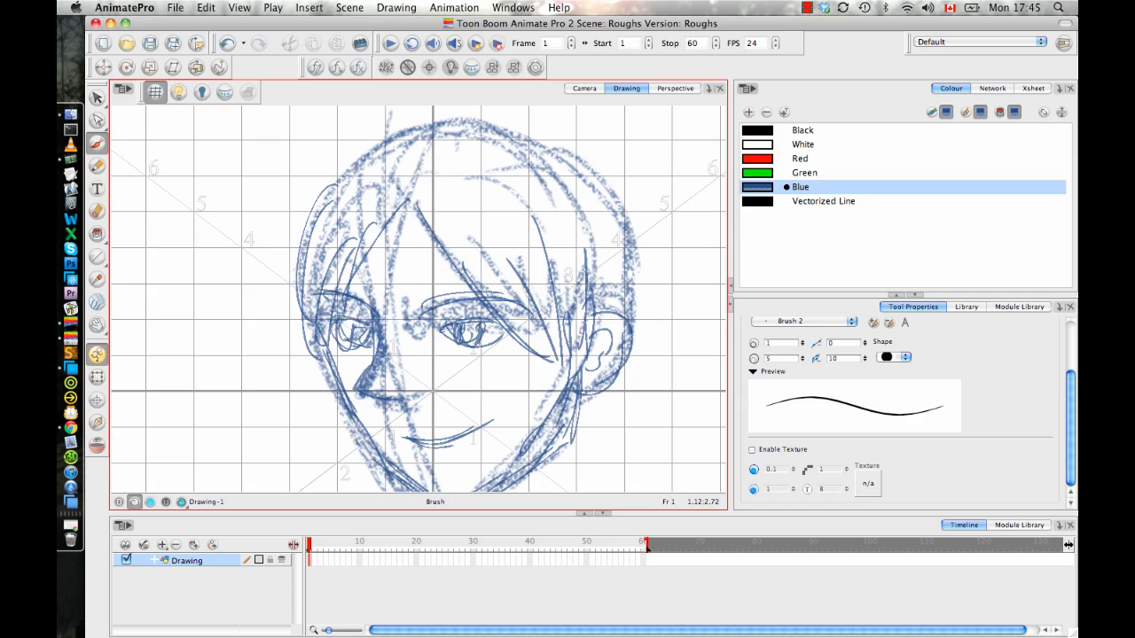
{"action": "key", "text": "o"}
{"action": "left_click_drag", "start_coordinate": [502, 308], "coordinate": [454, 274]}
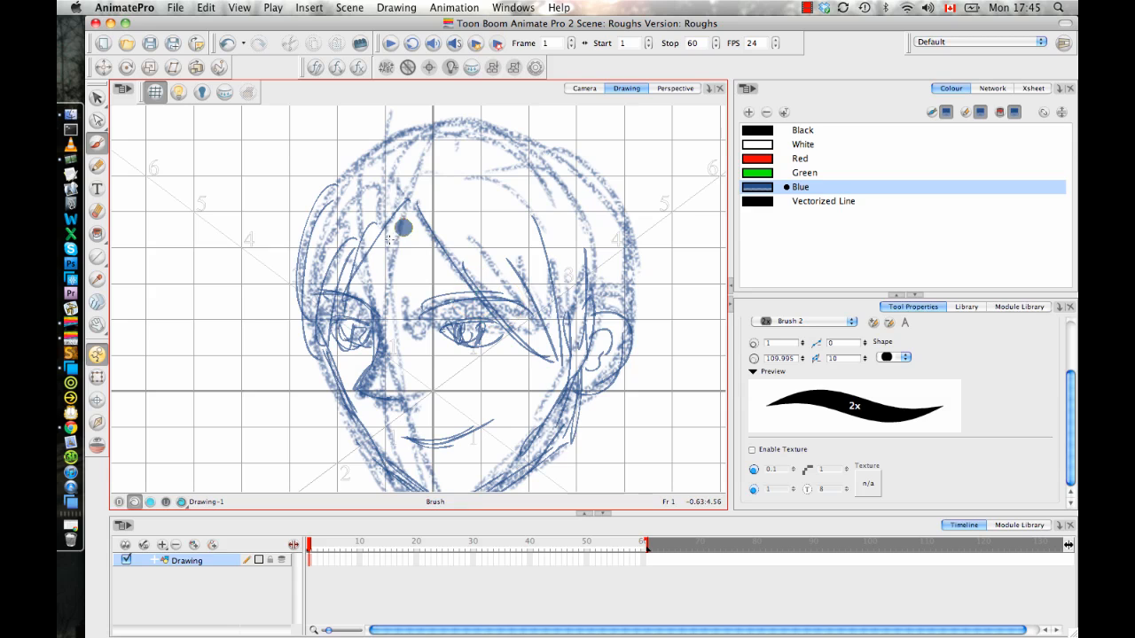
Try to shade the forehead below the hairline with the Blue swatch, and undo the stroke
{"action": "mouse_move", "coordinate": [404, 227]}
{"action": "left_mouse_down"}
{"action": "mouse_move", "coordinate": [445, 268]}
{"action": "mouse_move", "coordinate": [459, 217]}
{"action": "left_mouse_up"}
{"action": "scroll", "coordinate": [532, 213], "scroll_direction": "down", "scroll_amount": 5}
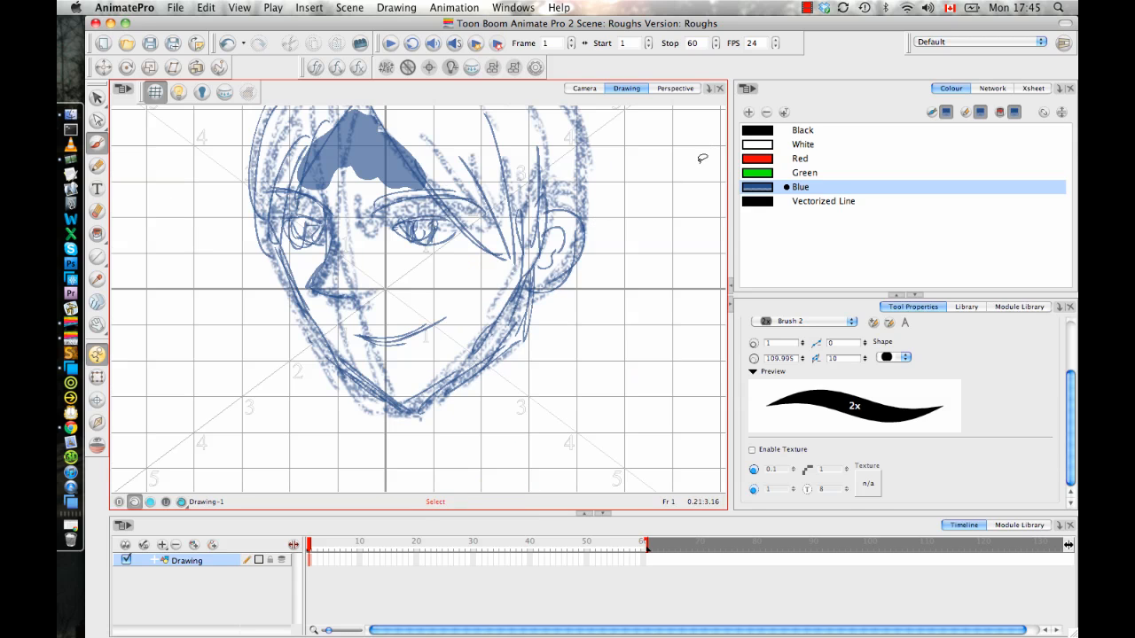
{"action": "key", "text": "ctrl+z"}
Add a new colour swatch based on Blue and lower its alpha to make it more transparent
{"action": "left_click", "coordinate": [750, 113]}
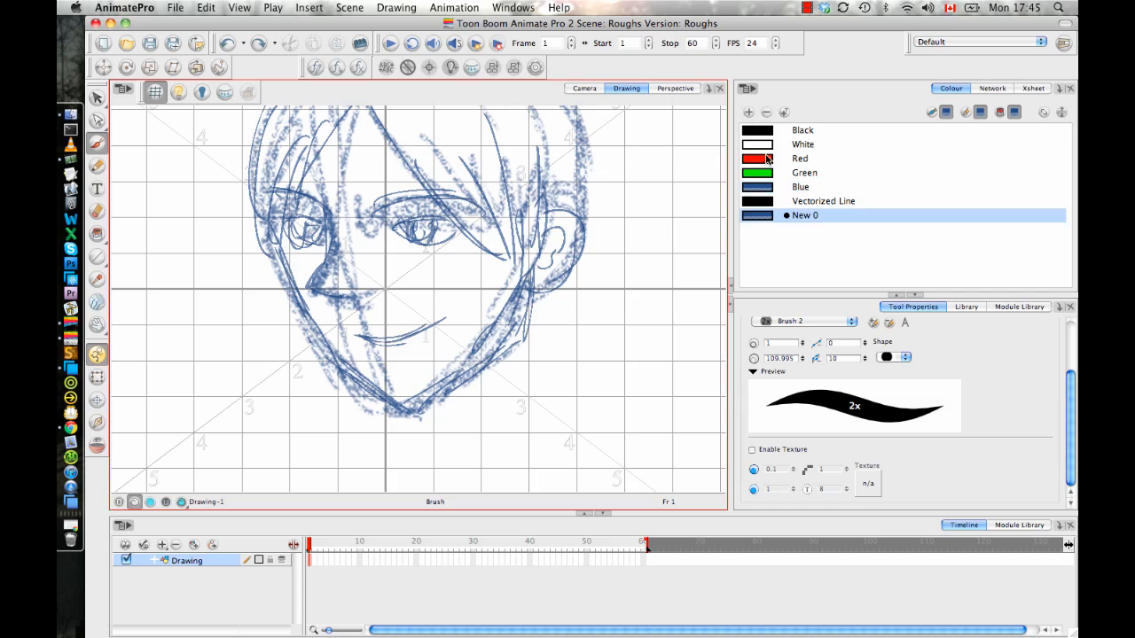
{"action": "double_click", "coordinate": [766, 216]}
{"action": "left_click_drag", "start_coordinate": [836, 303], "coordinate": [803, 305]}
{"action": "left_click", "coordinate": [539, 153]}
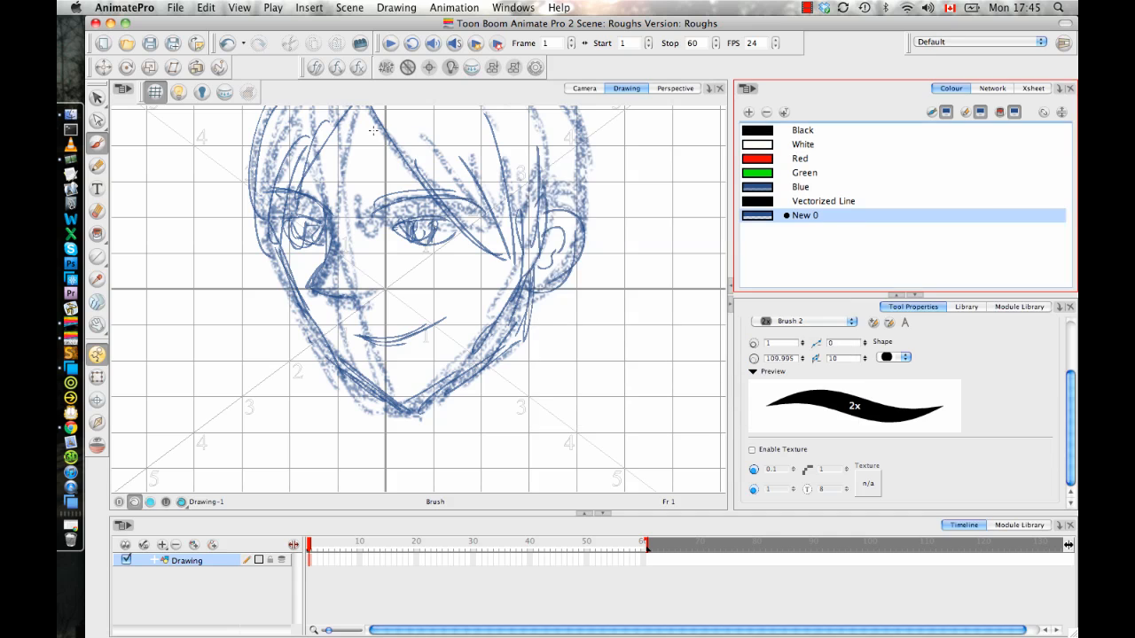
Shade the forehead below the fringe and the ear-side cheek down to the chin with the lighter transparent blue
{"action": "mouse_move", "coordinate": [408, 152]}
{"action": "left_mouse_down"}
{"action": "mouse_move", "coordinate": [464, 261]}
{"action": "mouse_move", "coordinate": [413, 229]}
{"action": "mouse_move", "coordinate": [466, 290]}
{"action": "mouse_move", "coordinate": [516, 319]}
{"action": "mouse_move", "coordinate": [559, 366]}
{"action": "mouse_move", "coordinate": [490, 479]}
{"action": "mouse_move", "coordinate": [566, 399]}
{"action": "left_mouse_up"}
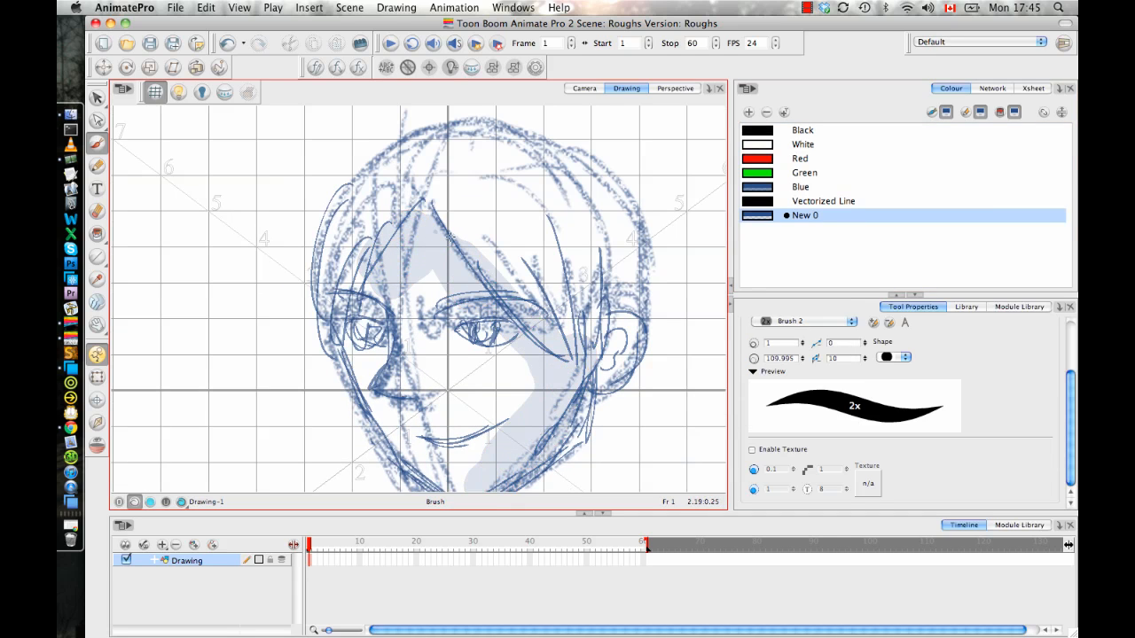
{"action": "mouse_move", "coordinate": [443, 226]}
{"action": "left_mouse_down"}
{"action": "mouse_move", "coordinate": [560, 347]}
{"action": "mouse_move", "coordinate": [573, 397]}
{"action": "mouse_move", "coordinate": [563, 427]}
{"action": "left_mouse_up"}
{"action": "left_click_drag", "start_coordinate": [473, 203], "coordinate": [436, 152]}
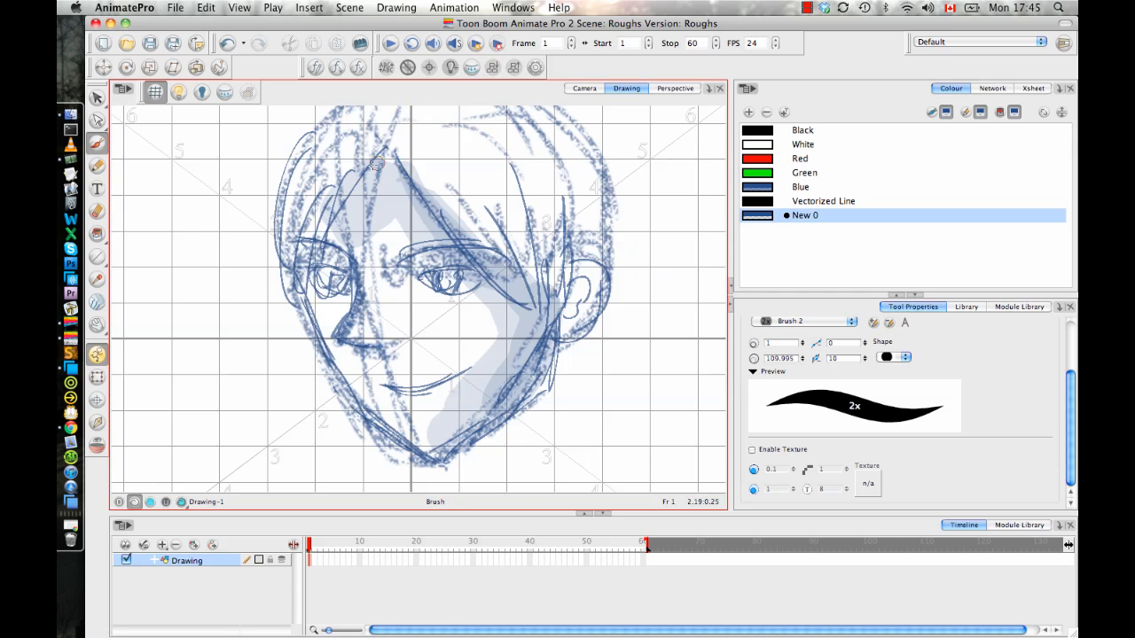
Examine the whole shaded head sketch at different zoom levels and with the canvas rotated
{"action": "scroll", "coordinate": [399, 283], "scroll_direction": "down", "scroll_amount": 3}
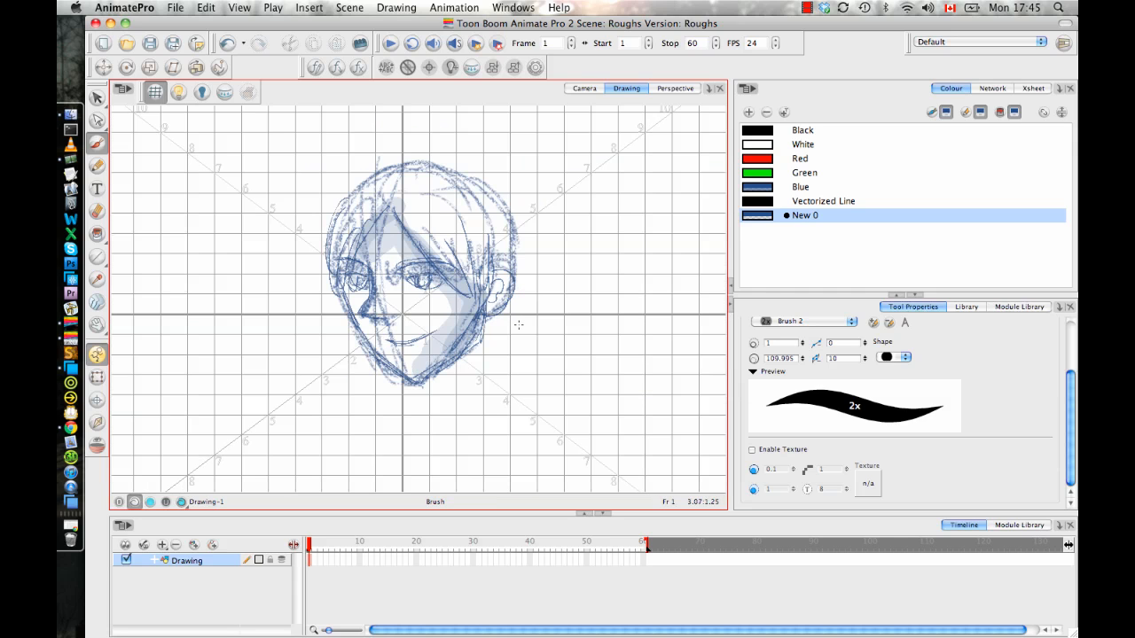
{"action": "left_click_drag", "start_coordinate": [500, 349], "coordinate": [516, 319]}
{"action": "left_click_drag", "start_coordinate": [507, 371], "coordinate": [489, 261]}
{"action": "mouse_move", "coordinate": [533, 317]}
{"action": "left_mouse_down"}
{"action": "mouse_move", "coordinate": [527, 350]}
{"action": "mouse_move", "coordinate": [505, 310]}
{"action": "left_mouse_up"}
{"action": "key", "text": "1"}
{"action": "key", "text": "1"}
{"action": "key", "text": "2"}
{"action": "key", "text": "1"}
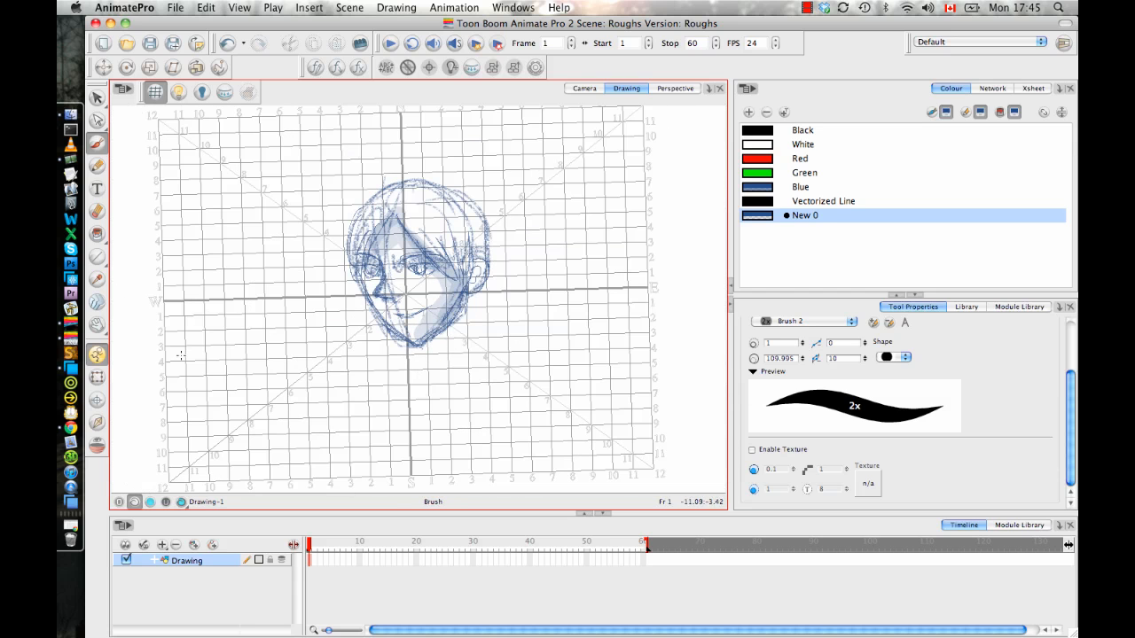
Switch to Toon Boom Harmony and set up the Brush tool with the Texture 2 preset
{"action": "left_click", "coordinate": [71, 367]}
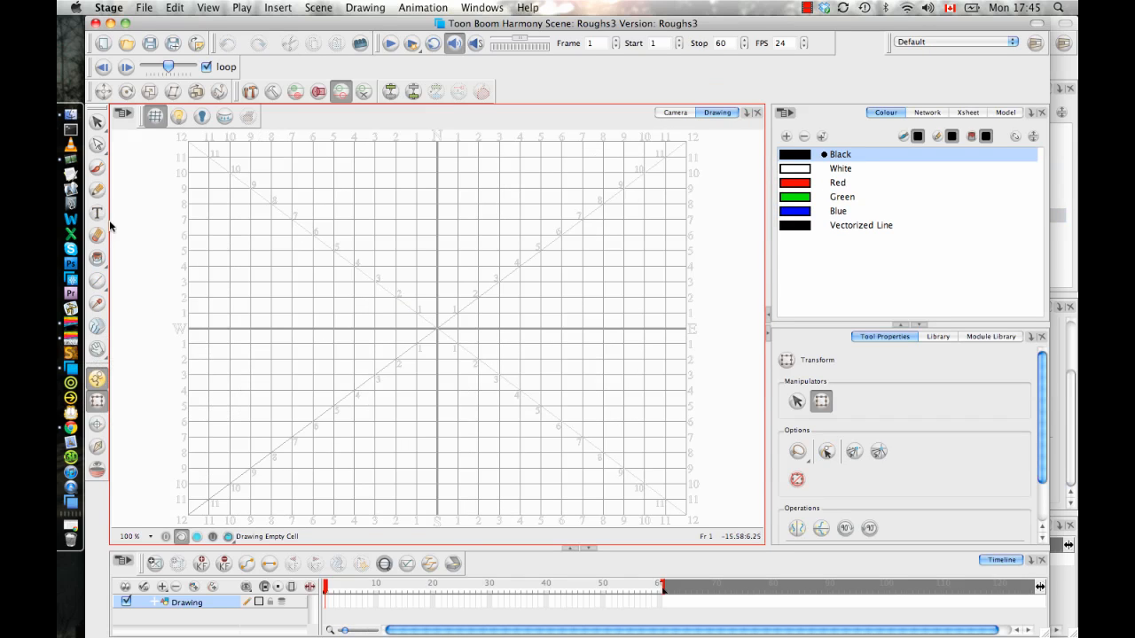
{"action": "left_click", "coordinate": [97, 167]}
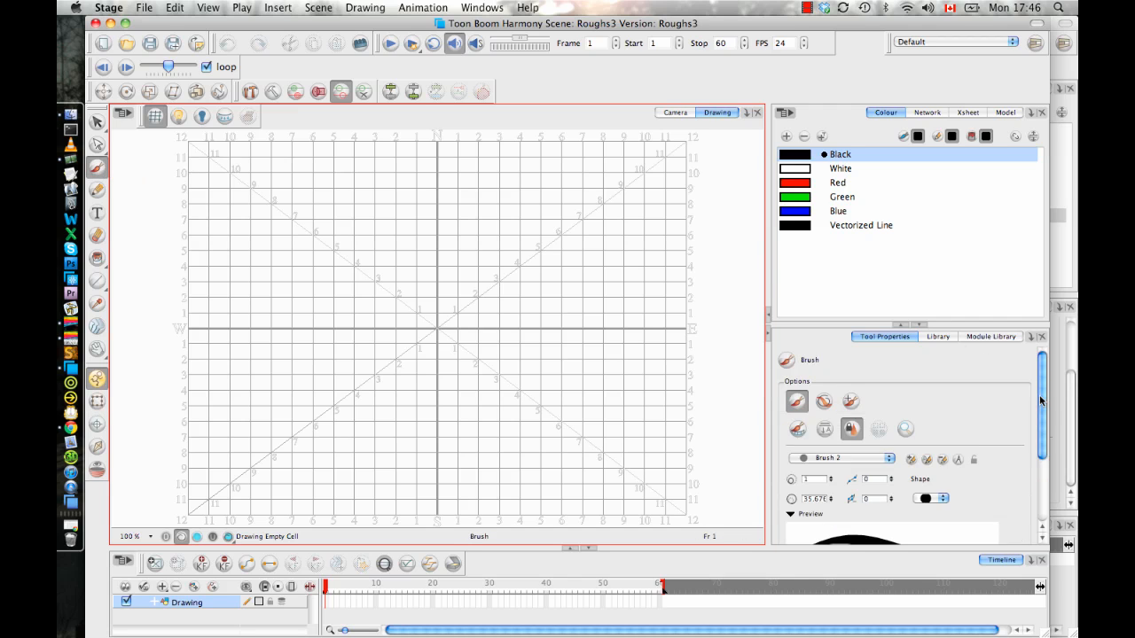
{"action": "scroll", "coordinate": [1041, 401], "scroll_direction": "down", "scroll_amount": 3}
{"action": "left_click", "coordinate": [885, 395]}
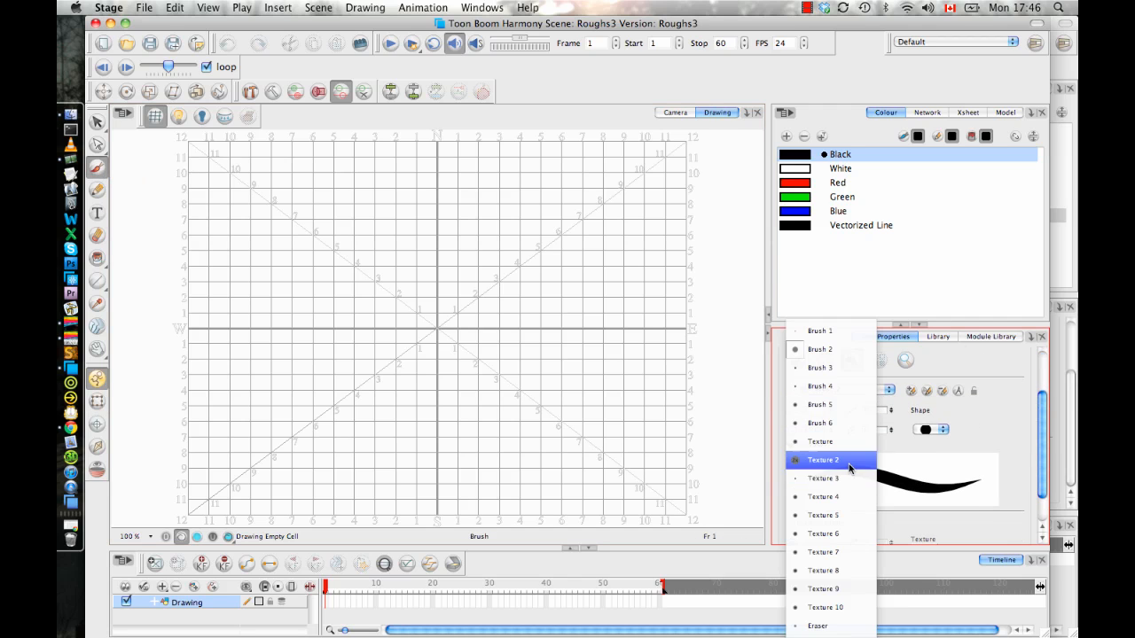
{"action": "left_click", "coordinate": [874, 459]}
Darken the Blue swatch to a brightness of about 43, mute its hue and lower its alpha
{"action": "double_click", "coordinate": [808, 219]}
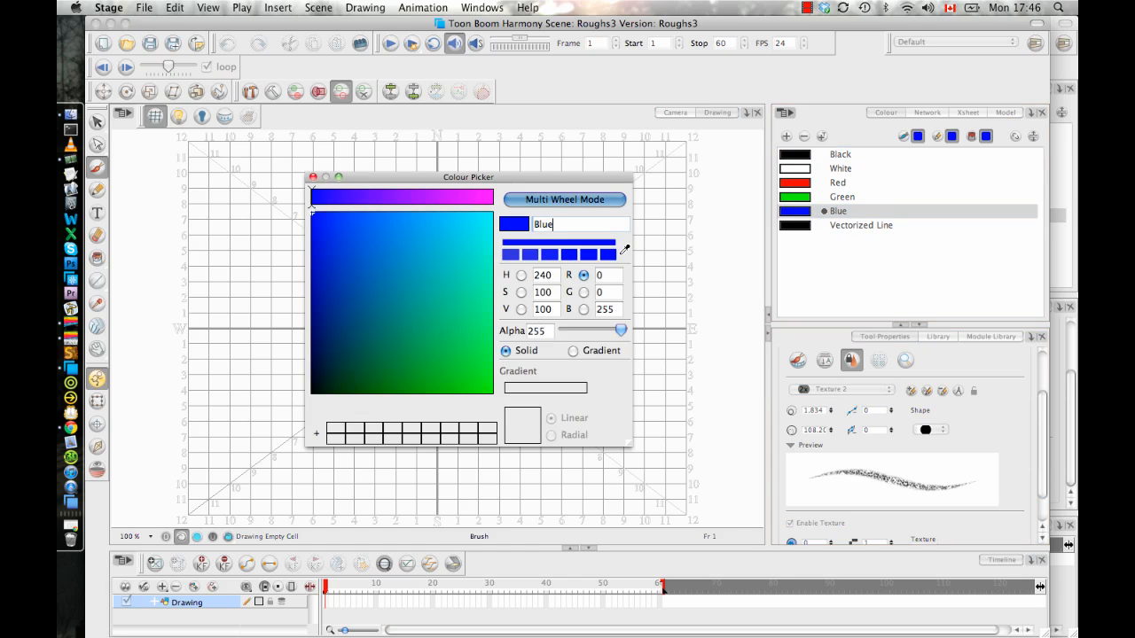
{"action": "left_click", "coordinate": [522, 310]}
{"action": "left_click", "coordinate": [381, 199]}
{"action": "left_click_drag", "start_coordinate": [380, 199], "coordinate": [390, 198]}
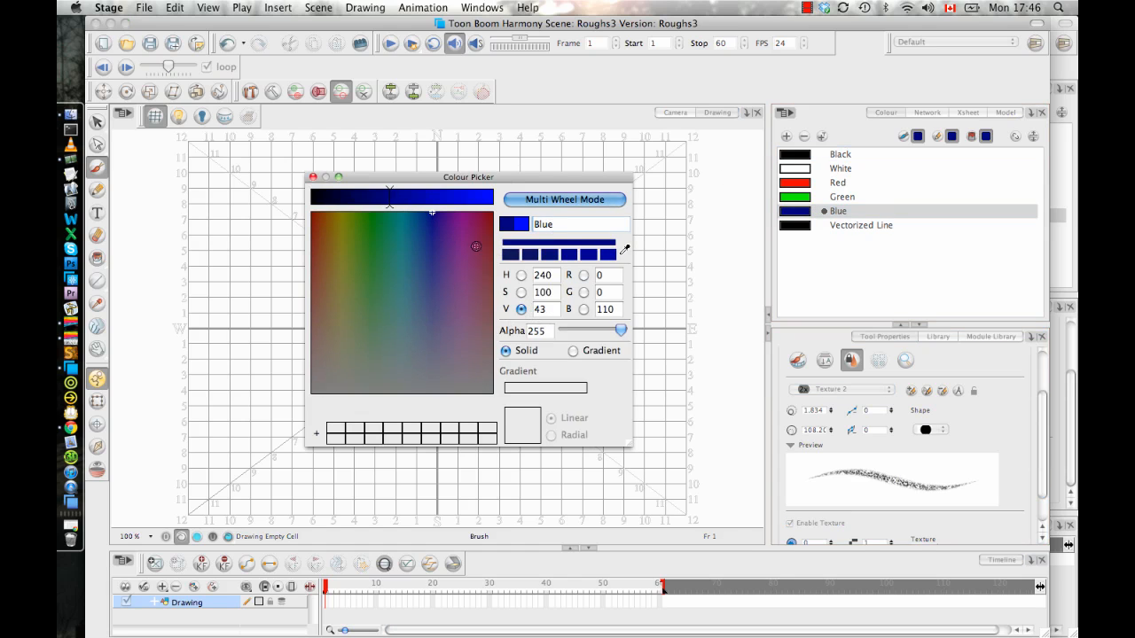
{"action": "mouse_move", "coordinate": [423, 266]}
{"action": "left_mouse_down"}
{"action": "mouse_move", "coordinate": [423, 280]}
{"action": "mouse_move", "coordinate": [423, 258]}
{"action": "left_mouse_up"}
{"action": "left_click_drag", "start_coordinate": [620, 330], "coordinate": [600, 329]}
{"action": "left_click", "coordinate": [312, 176]}
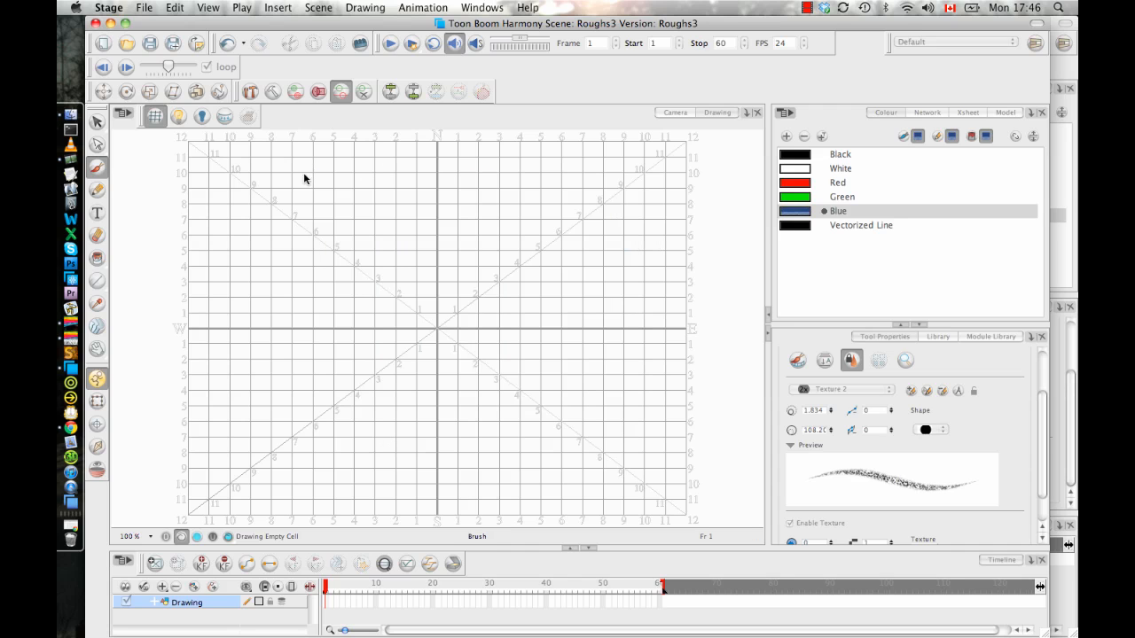
Sketch a large rough head with an ear, a curved facial guideline and shaded hair around the grid's centre
{"action": "mouse_move", "coordinate": [314, 211]}
{"action": "left_mouse_down"}
{"action": "mouse_move", "coordinate": [376, 380]}
{"action": "mouse_move", "coordinate": [379, 366]}
{"action": "mouse_move", "coordinate": [418, 404]}
{"action": "mouse_move", "coordinate": [488, 388]}
{"action": "mouse_move", "coordinate": [514, 325]}
{"action": "left_mouse_up"}
{"action": "mouse_move", "coordinate": [326, 250]}
{"action": "left_mouse_down"}
{"action": "mouse_move", "coordinate": [380, 171]}
{"action": "mouse_move", "coordinate": [467, 151]}
{"action": "left_mouse_up"}
{"action": "left_click_drag", "start_coordinate": [469, 198], "coordinate": [504, 362]}
{"action": "mouse_move", "coordinate": [513, 282]}
{"action": "left_mouse_down"}
{"action": "mouse_move", "coordinate": [438, 161]}
{"action": "mouse_move", "coordinate": [342, 256]}
{"action": "mouse_move", "coordinate": [513, 282]}
{"action": "mouse_move", "coordinate": [551, 306]}
{"action": "mouse_move", "coordinate": [511, 337]}
{"action": "left_mouse_up"}
{"action": "mouse_move", "coordinate": [412, 172]}
{"action": "left_mouse_down"}
{"action": "mouse_move", "coordinate": [465, 221]}
{"action": "mouse_move", "coordinate": [501, 315]}
{"action": "mouse_move", "coordinate": [497, 213]}
{"action": "mouse_move", "coordinate": [475, 395]}
{"action": "mouse_move", "coordinate": [497, 355]}
{"action": "mouse_move", "coordinate": [545, 337]}
{"action": "mouse_move", "coordinate": [556, 283]}
{"action": "mouse_move", "coordinate": [368, 202]}
{"action": "mouse_move", "coordinate": [365, 353]}
{"action": "mouse_move", "coordinate": [381, 379]}
{"action": "mouse_move", "coordinate": [459, 432]}
{"action": "left_mouse_up"}
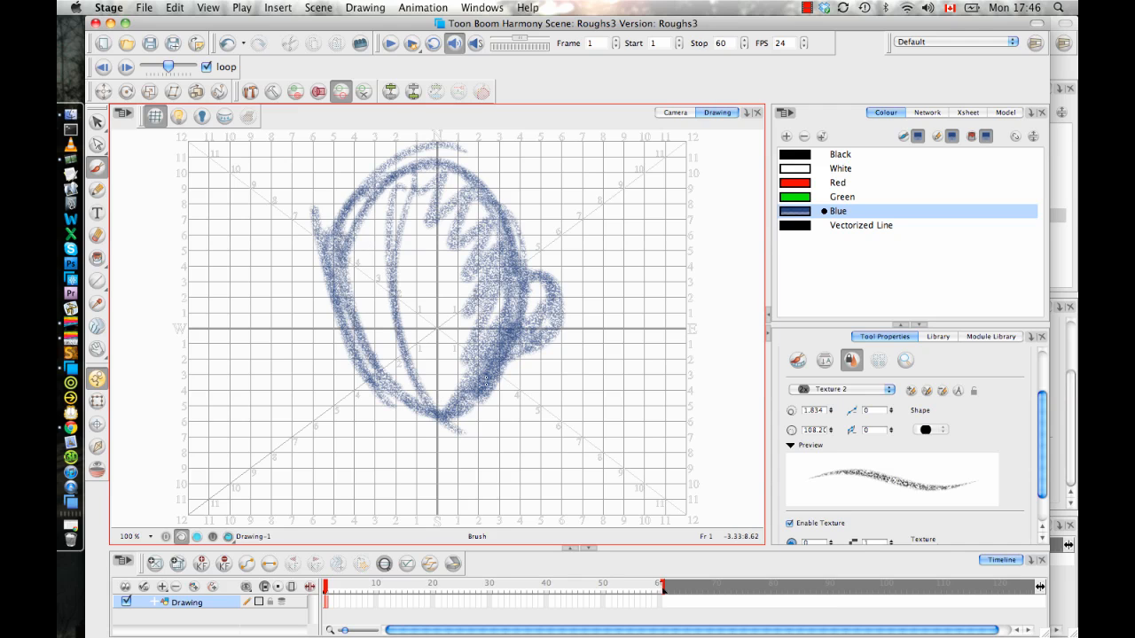
Sketch the curved back of the skull from the crown to the ear and reinforce the jaw strokes
{"action": "mouse_move", "coordinate": [405, 148]}
{"action": "left_mouse_down"}
{"action": "mouse_move", "coordinate": [461, 152]}
{"action": "mouse_move", "coordinate": [558, 213]}
{"action": "mouse_move", "coordinate": [496, 169]}
{"action": "mouse_move", "coordinate": [547, 197]}
{"action": "mouse_move", "coordinate": [555, 303]}
{"action": "left_mouse_up"}
{"action": "left_click_drag", "start_coordinate": [517, 351], "coordinate": [499, 387]}
{"action": "left_click_drag", "start_coordinate": [351, 325], "coordinate": [418, 411]}
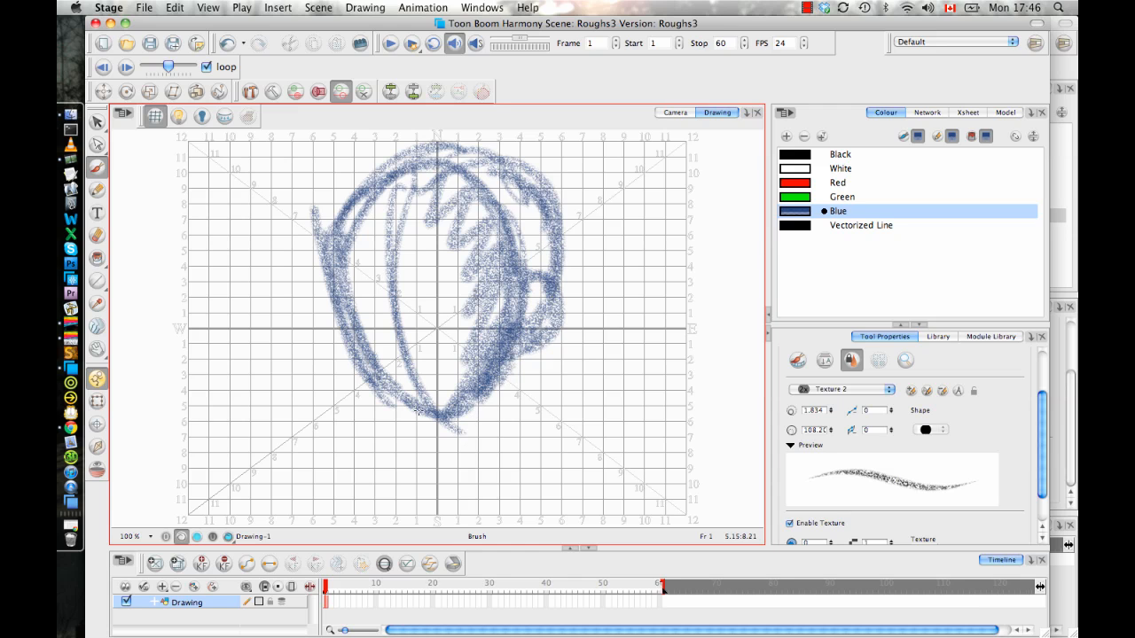
Rough in the chin, neck, sloping shoulders and upper arms below the head with textured strokes
{"action": "mouse_move", "coordinate": [370, 379]}
{"action": "left_mouse_down"}
{"action": "mouse_move", "coordinate": [444, 422]}
{"action": "mouse_move", "coordinate": [480, 386]}
{"action": "mouse_move", "coordinate": [484, 404]}
{"action": "left_mouse_up"}
{"action": "scroll", "coordinate": [473, 401], "scroll_direction": "down", "scroll_amount": 2}
{"action": "left_click_drag", "start_coordinate": [523, 306], "coordinate": [552, 374]}
{"action": "mouse_move", "coordinate": [440, 369]}
{"action": "left_mouse_down"}
{"action": "mouse_move", "coordinate": [466, 412]}
{"action": "mouse_move", "coordinate": [455, 404]}
{"action": "mouse_move", "coordinate": [337, 462]}
{"action": "left_mouse_up"}
{"action": "mouse_move", "coordinate": [534, 342]}
{"action": "left_mouse_down"}
{"action": "mouse_move", "coordinate": [585, 388]}
{"action": "mouse_move", "coordinate": [662, 410]}
{"action": "left_mouse_up"}
{"action": "mouse_move", "coordinate": [443, 406]}
{"action": "left_mouse_down"}
{"action": "mouse_move", "coordinate": [363, 457]}
{"action": "mouse_move", "coordinate": [390, 525]}
{"action": "left_mouse_up"}
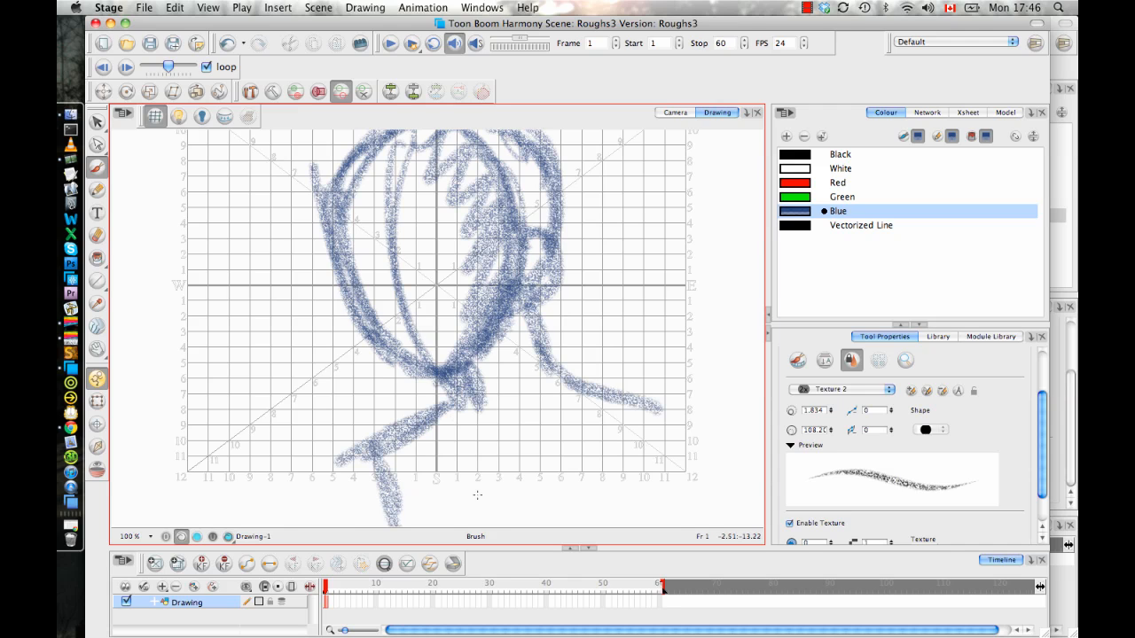
{"action": "left_click_drag", "start_coordinate": [658, 410], "coordinate": [644, 516]}
Shade two rough eye areas on either side of the curved facial guideline
{"action": "left_click_drag", "start_coordinate": [515, 292], "coordinate": [529, 322]}
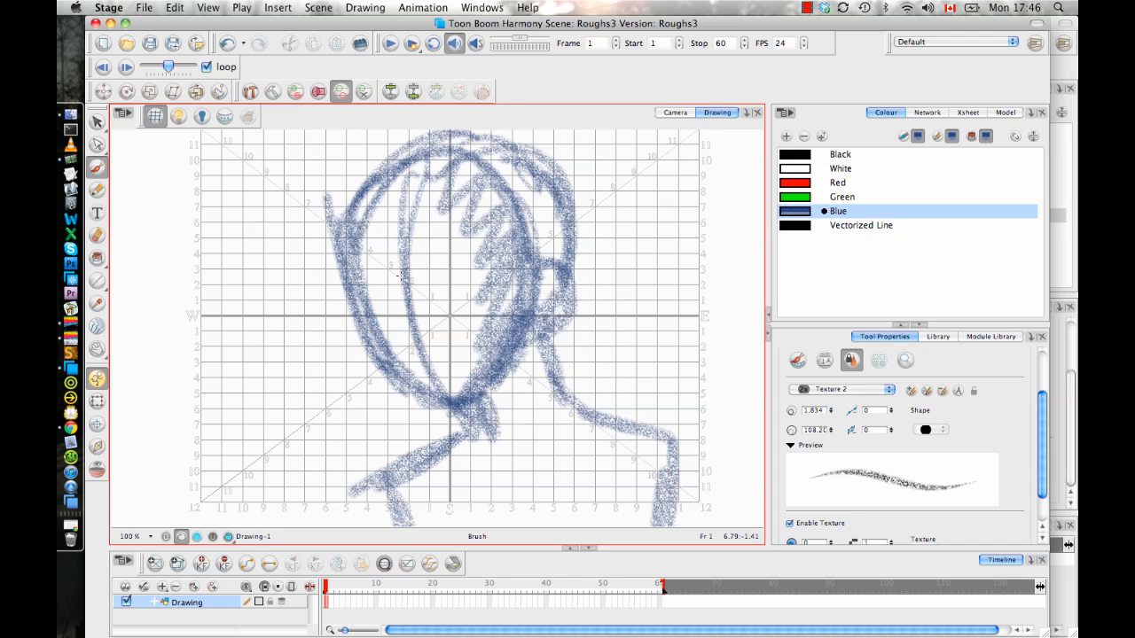
{"action": "mouse_move", "coordinate": [356, 266]}
{"action": "left_mouse_down"}
{"action": "mouse_move", "coordinate": [397, 278]}
{"action": "mouse_move", "coordinate": [401, 293]}
{"action": "left_mouse_up"}
{"action": "left_click_drag", "start_coordinate": [458, 268], "coordinate": [440, 282]}
{"action": "left_click_drag", "start_coordinate": [519, 286], "coordinate": [498, 267]}
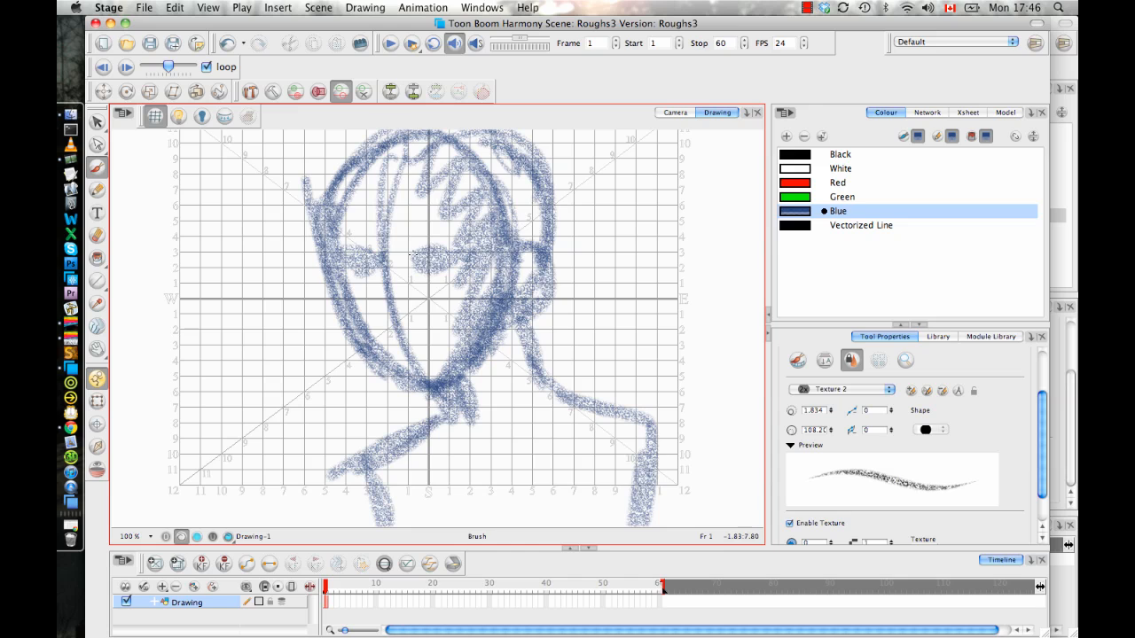
Darken the face outline with repeated strokes along the temple, cheek, jaw and forehead
{"action": "left_click_drag", "start_coordinate": [337, 230], "coordinate": [340, 248]}
{"action": "left_click_drag", "start_coordinate": [344, 186], "coordinate": [350, 315]}
{"action": "mouse_move", "coordinate": [344, 206]}
{"action": "left_mouse_down"}
{"action": "mouse_move", "coordinate": [368, 359]}
{"action": "mouse_move", "coordinate": [425, 395]}
{"action": "mouse_move", "coordinate": [490, 349]}
{"action": "left_mouse_up"}
{"action": "left_click_drag", "start_coordinate": [453, 198], "coordinate": [474, 260]}
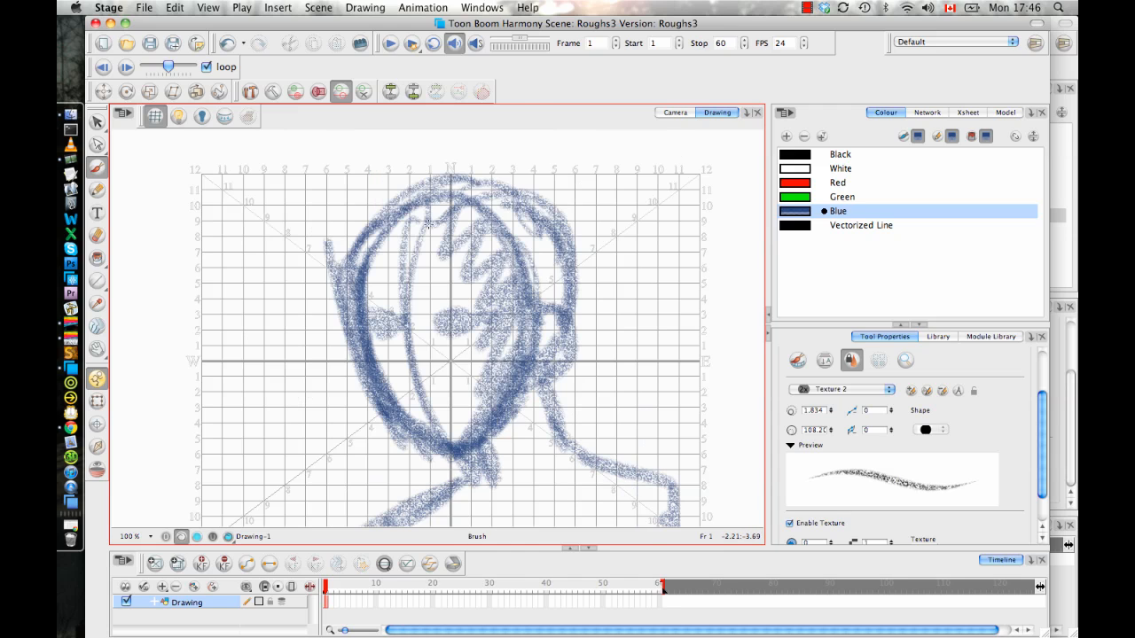
{"action": "left_click_drag", "start_coordinate": [361, 273], "coordinate": [489, 205]}
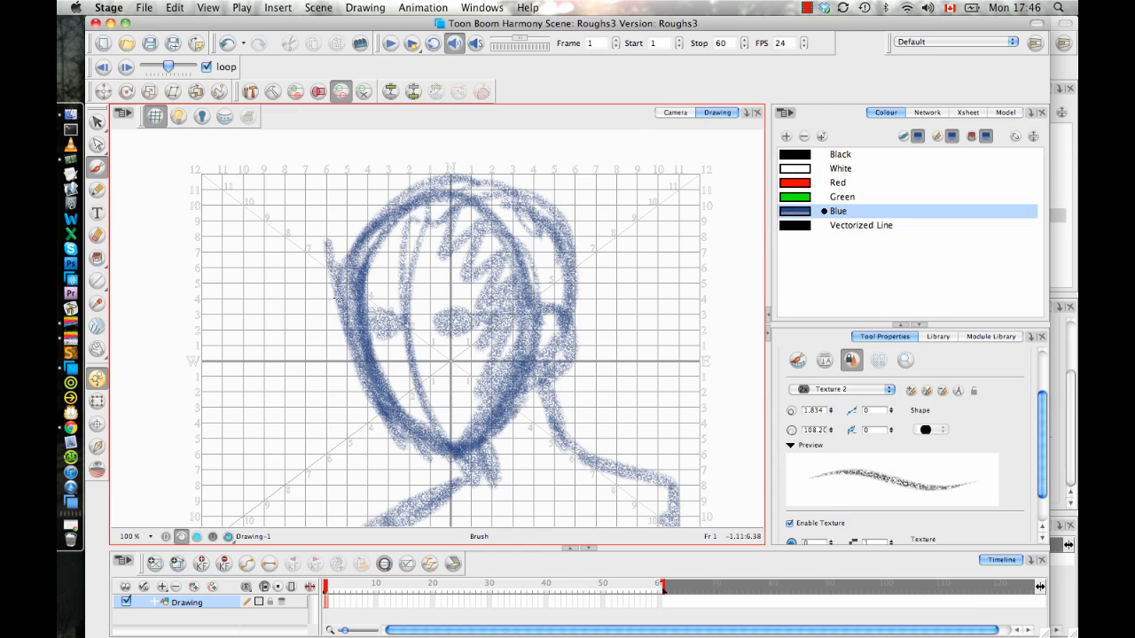
Switch to the Brush 2 preset and draw solid hair strands sweeping across the forehead toward the ear
{"action": "left_click", "coordinate": [873, 390]}
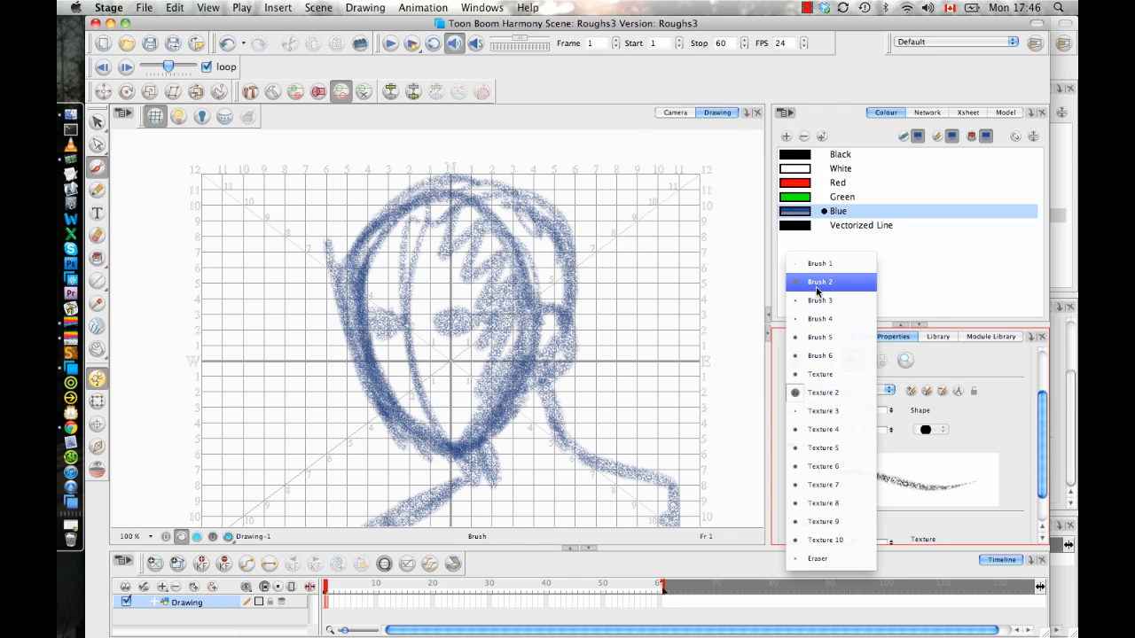
{"action": "left_click", "coordinate": [820, 284]}
{"action": "left_click_drag", "start_coordinate": [415, 236], "coordinate": [484, 321]}
{"action": "left_click_drag", "start_coordinate": [453, 250], "coordinate": [511, 326]}
{"action": "left_click_drag", "start_coordinate": [485, 259], "coordinate": [511, 323]}
{"action": "left_click_drag", "start_coordinate": [497, 255], "coordinate": [522, 327]}
{"action": "mouse_move", "coordinate": [514, 250]}
{"action": "left_mouse_down"}
{"action": "mouse_move", "coordinate": [525, 353]}
{"action": "mouse_move", "coordinate": [537, 353]}
{"action": "left_mouse_up"}
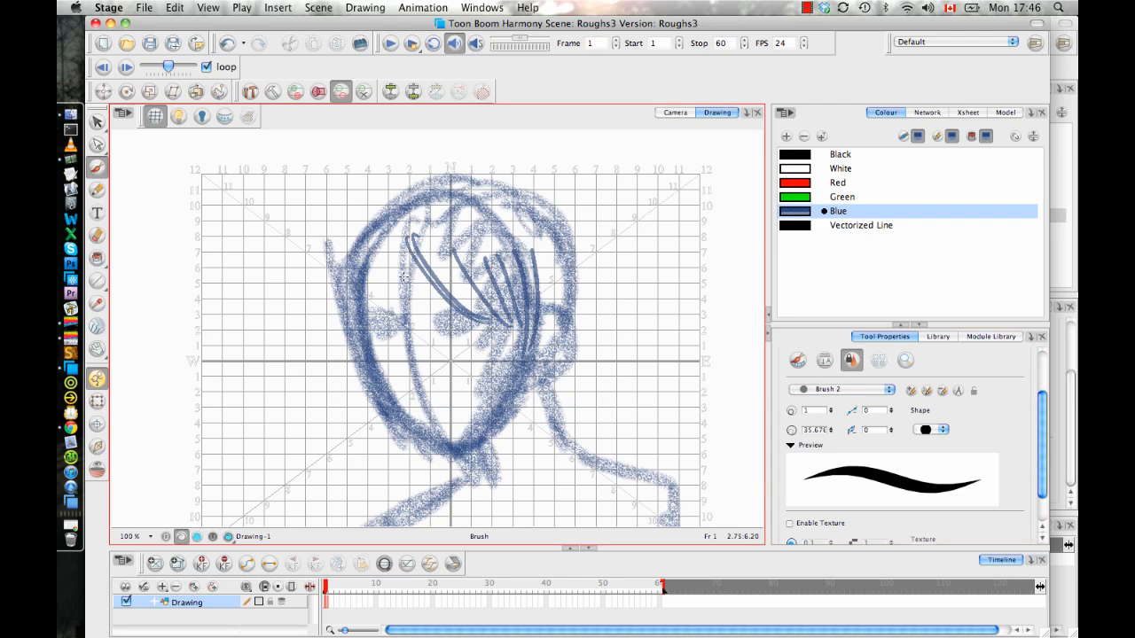
Draw hair strands on the far side of the forehead and firm up the outline of the far cheek
{"action": "left_click_drag", "start_coordinate": [414, 236], "coordinate": [363, 333]}
{"action": "left_click_drag", "start_coordinate": [360, 254], "coordinate": [347, 290]}
{"action": "left_click_drag", "start_coordinate": [378, 391], "coordinate": [350, 290]}
{"action": "left_click_drag", "start_coordinate": [356, 284], "coordinate": [346, 250]}
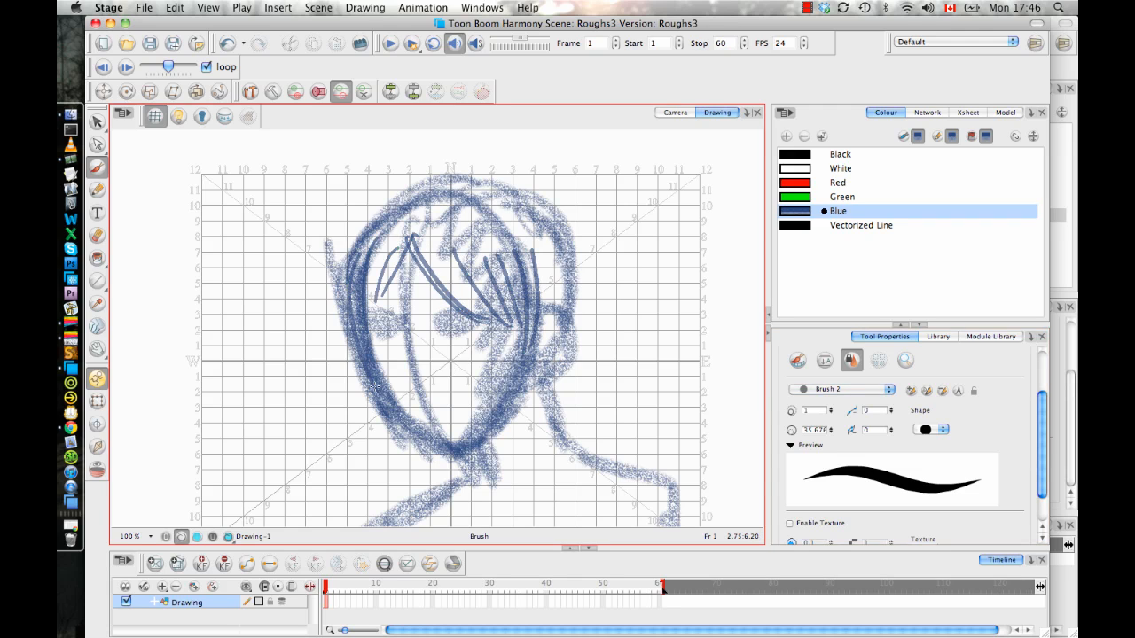
{"action": "left_click_drag", "start_coordinate": [370, 377], "coordinate": [346, 282]}
Outline the ear and draw the hair strands in front of and behind it down to the nape
{"action": "left_click_drag", "start_coordinate": [478, 214], "coordinate": [522, 313]}
{"action": "left_click_drag", "start_coordinate": [532, 245], "coordinate": [536, 315]}
{"action": "left_click_drag", "start_coordinate": [530, 377], "coordinate": [565, 326]}
{"action": "left_click_drag", "start_coordinate": [537, 300], "coordinate": [565, 327]}
{"action": "mouse_move", "coordinate": [530, 252]}
{"action": "left_mouse_down"}
{"action": "mouse_move", "coordinate": [573, 324]}
{"action": "mouse_move", "coordinate": [576, 365]}
{"action": "left_mouse_up"}
{"action": "left_click_drag", "start_coordinate": [568, 225], "coordinate": [578, 332]}
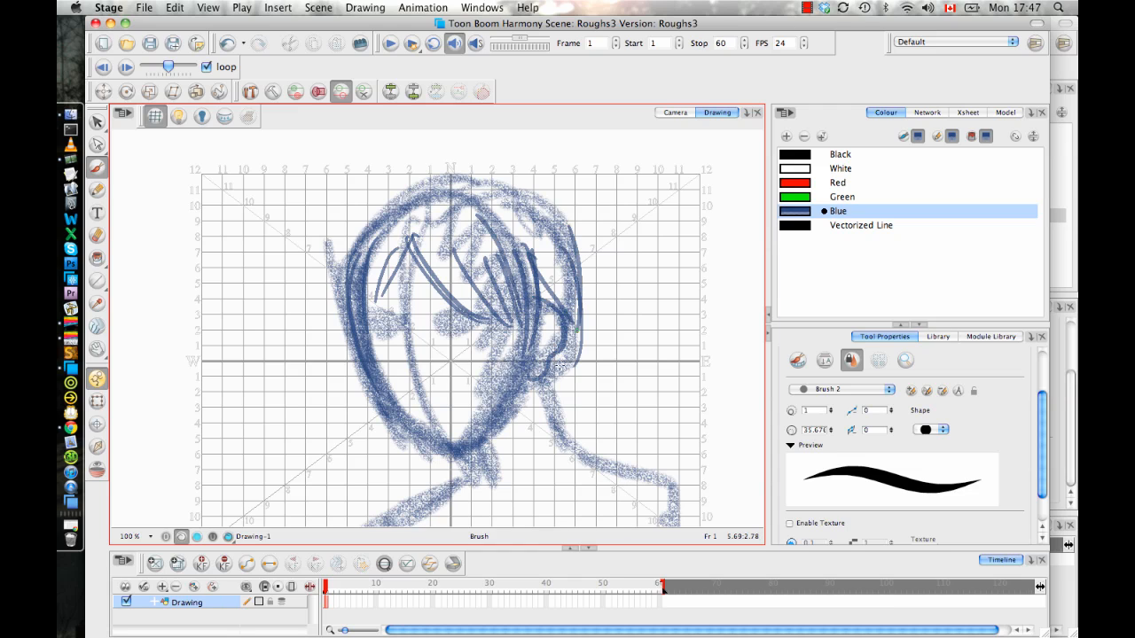
{"action": "left_click_drag", "start_coordinate": [568, 227], "coordinate": [540, 401]}
Outline the top of the hair from the far temple over the crown to the back of the head
{"action": "mouse_move", "coordinate": [391, 210]}
{"action": "left_mouse_down"}
{"action": "mouse_move", "coordinate": [492, 186]}
{"action": "mouse_move", "coordinate": [572, 232]}
{"action": "mouse_move", "coordinate": [583, 270]}
{"action": "left_mouse_up"}
{"action": "left_click_drag", "start_coordinate": [410, 194], "coordinate": [346, 261]}
{"action": "left_click_drag", "start_coordinate": [372, 221], "coordinate": [349, 325]}
Draw both eyes with eyelids and irises, a shaded nose and a slightly smiling mouth
{"action": "left_click_drag", "start_coordinate": [436, 315], "coordinate": [486, 319]}
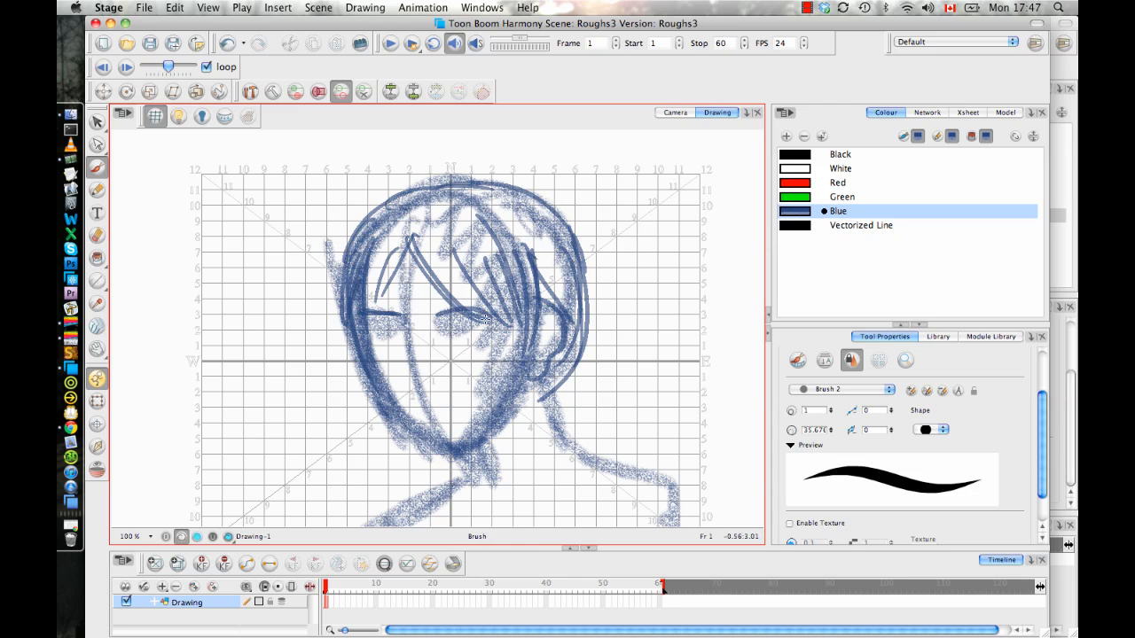
{"action": "mouse_move", "coordinate": [360, 316]}
{"action": "left_mouse_down"}
{"action": "mouse_move", "coordinate": [399, 317]}
{"action": "mouse_move", "coordinate": [387, 321]}
{"action": "left_mouse_up"}
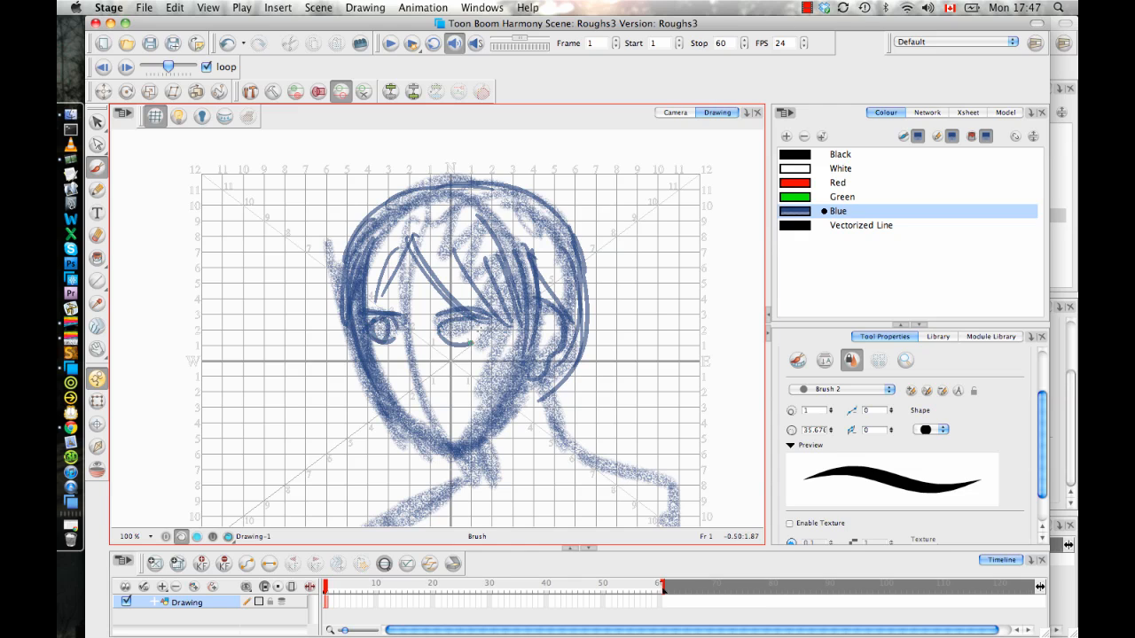
{"action": "mouse_move", "coordinate": [470, 343]}
{"action": "left_mouse_down"}
{"action": "mouse_move", "coordinate": [452, 327]}
{"action": "mouse_move", "coordinate": [395, 376]}
{"action": "left_mouse_up"}
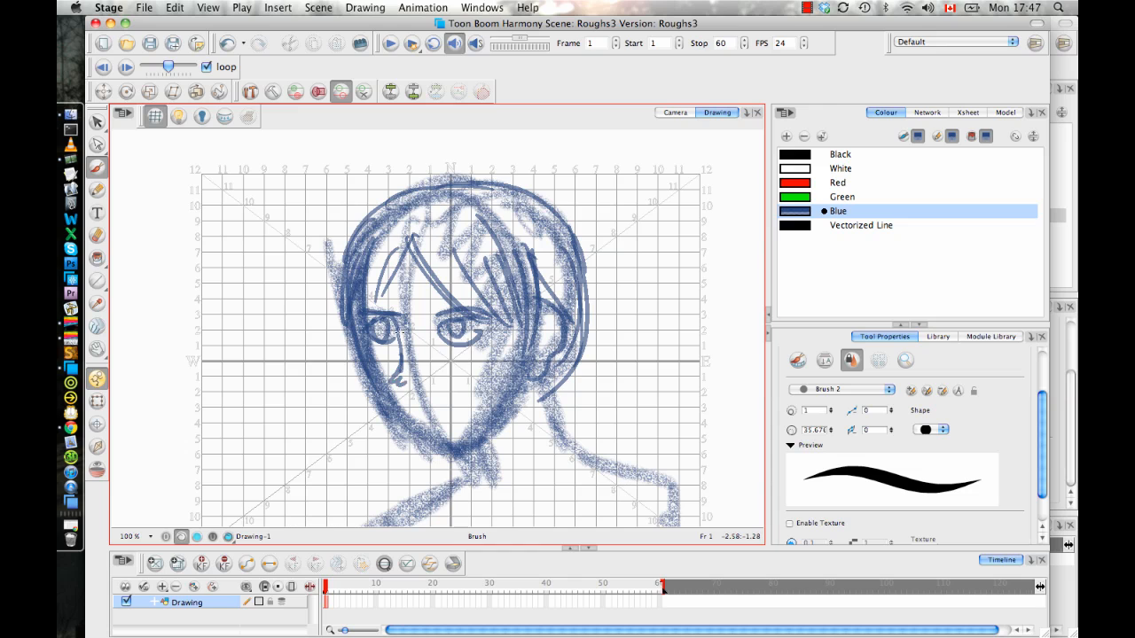
{"action": "left_click_drag", "start_coordinate": [398, 332], "coordinate": [391, 363]}
{"action": "left_click_drag", "start_coordinate": [419, 407], "coordinate": [473, 390]}
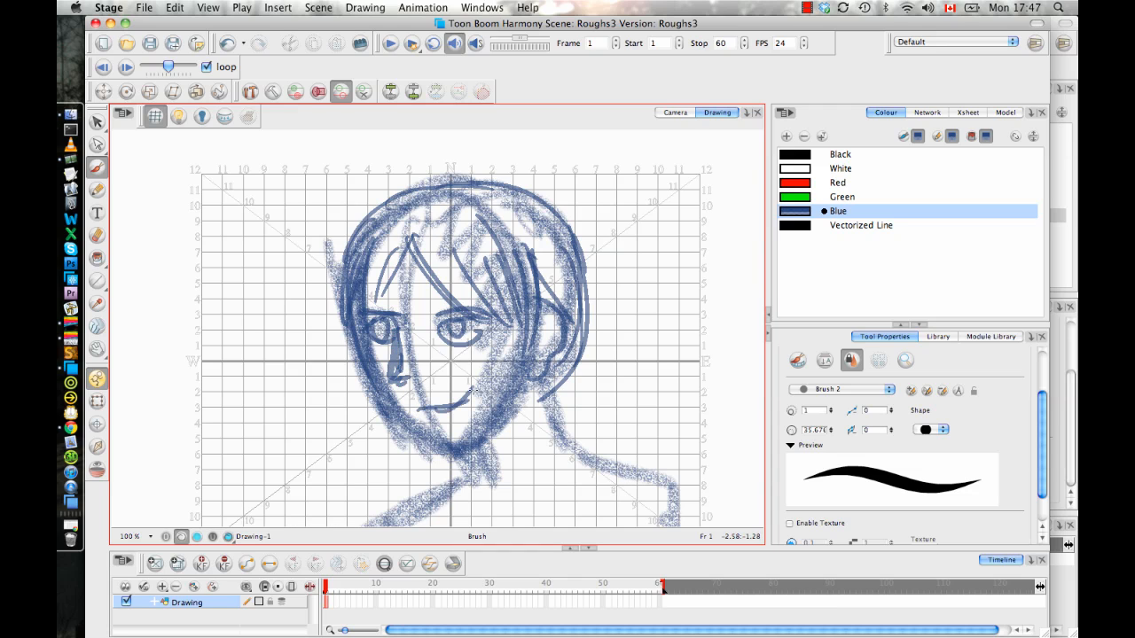
Define the jawline and both sides of the neck with solid brush strokes
{"action": "left_click_drag", "start_coordinate": [512, 352], "coordinate": [501, 295]}
{"action": "left_click_drag", "start_coordinate": [462, 388], "coordinate": [479, 433]}
{"action": "mouse_move", "coordinate": [535, 333]}
{"action": "left_mouse_down"}
{"action": "mouse_move", "coordinate": [557, 386]}
{"action": "mouse_move", "coordinate": [545, 355]}
{"action": "left_mouse_up"}
{"action": "mouse_move", "coordinate": [359, 312]}
{"action": "left_mouse_down"}
{"action": "mouse_move", "coordinate": [401, 372]}
{"action": "mouse_move", "coordinate": [456, 385]}
{"action": "mouse_move", "coordinate": [512, 326]}
{"action": "left_mouse_up"}
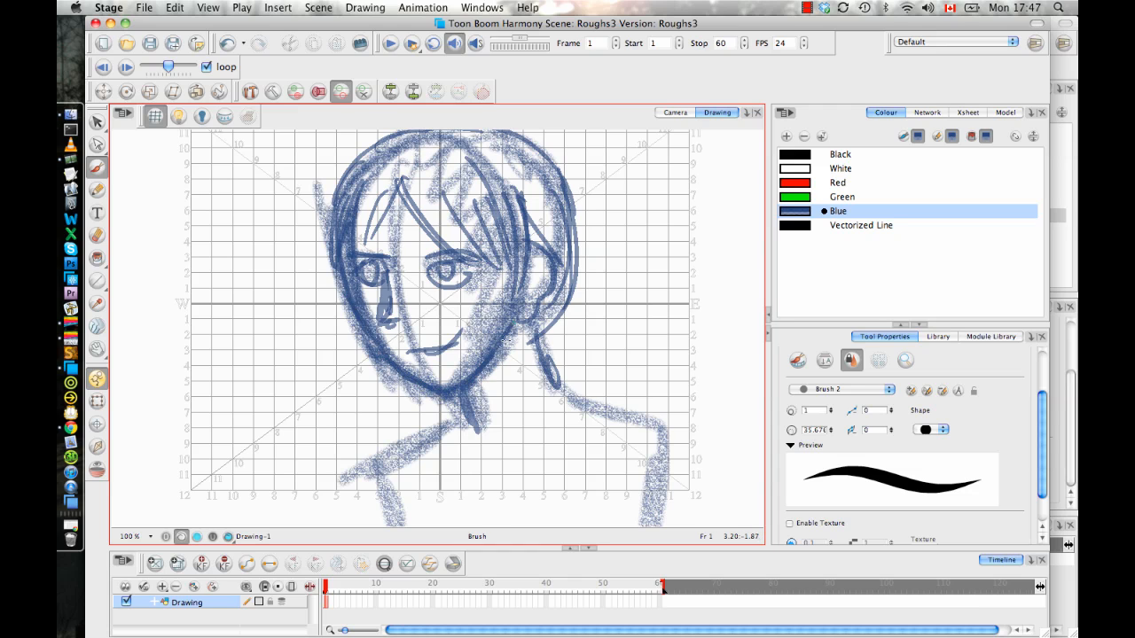
Trace the shoulders and upper arms with solid strokes over the rough textured lines
{"action": "mouse_move", "coordinate": [472, 375]}
{"action": "left_mouse_down"}
{"action": "mouse_move", "coordinate": [523, 321]}
{"action": "mouse_move", "coordinate": [530, 245]}
{"action": "mouse_move", "coordinate": [390, 428]}
{"action": "mouse_move", "coordinate": [401, 522]}
{"action": "left_mouse_up"}
{"action": "left_click_drag", "start_coordinate": [556, 344], "coordinate": [679, 397]}
{"action": "left_click_drag", "start_coordinate": [664, 388], "coordinate": [650, 489]}
{"action": "left_click_drag", "start_coordinate": [663, 434], "coordinate": [649, 501]}
{"action": "left_click_drag", "start_coordinate": [622, 338], "coordinate": [655, 352]}
Set up the Pencil tool with the Pencil 1 preset and the Black swatch for inking the eyes
{"action": "key", "text": "2"}
{"action": "left_click_drag", "start_coordinate": [547, 305], "coordinate": [531, 422]}
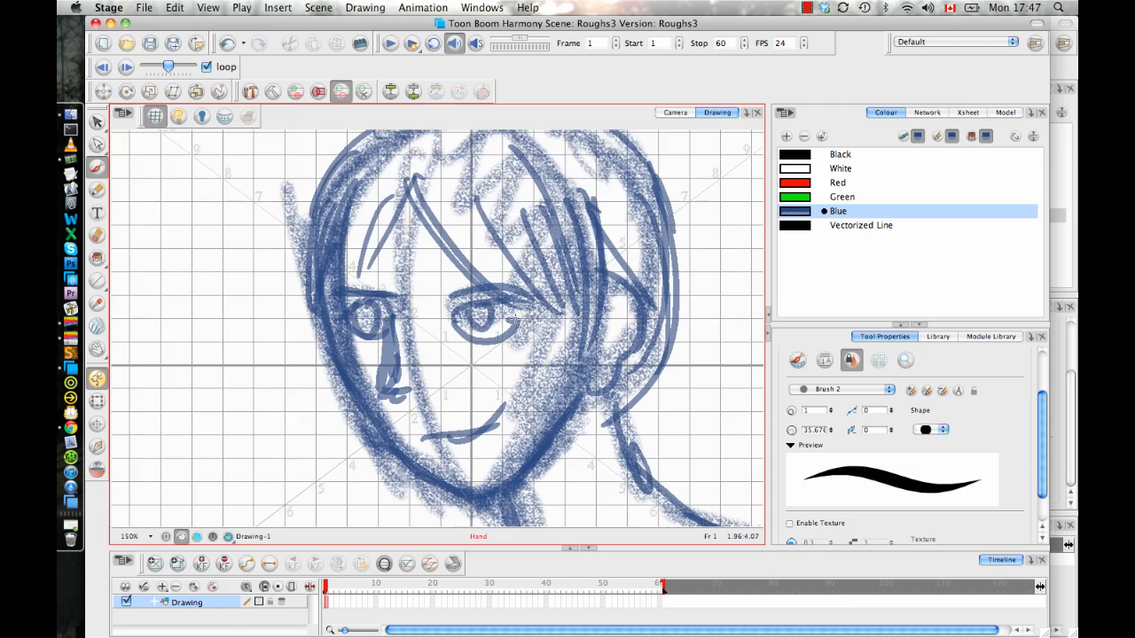
{"action": "key", "text": "2"}
{"action": "key", "text": "2"}
{"action": "key", "text": "2"}
{"action": "left_click_drag", "start_coordinate": [520, 323], "coordinate": [445, 290]}
{"action": "key", "text": "1"}
{"action": "key", "text": "1"}
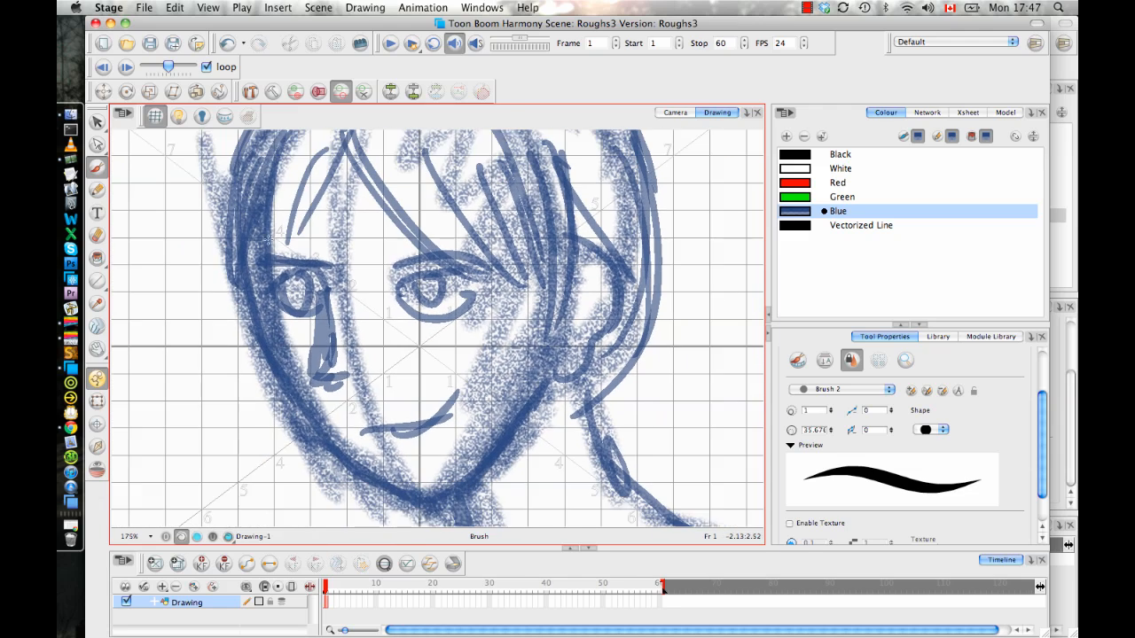
{"action": "left_click", "coordinate": [97, 189]}
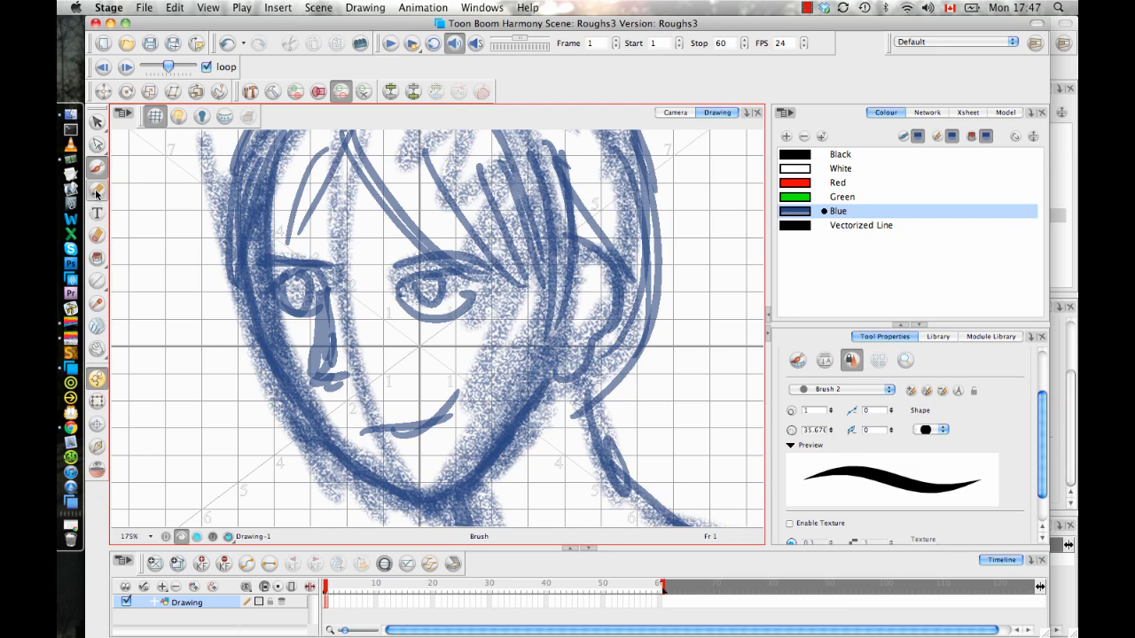
{"action": "left_click", "coordinate": [784, 153]}
{"action": "mouse_move", "coordinate": [440, 235]}
{"action": "left_mouse_down"}
{"action": "mouse_move", "coordinate": [477, 280]}
{"action": "mouse_move", "coordinate": [457, 289]}
{"action": "mouse_move", "coordinate": [498, 280]}
{"action": "left_mouse_up"}
{"action": "key", "text": "ctrl+z"}
{"action": "key", "text": "o"}
{"action": "key", "text": "ctrl+z"}
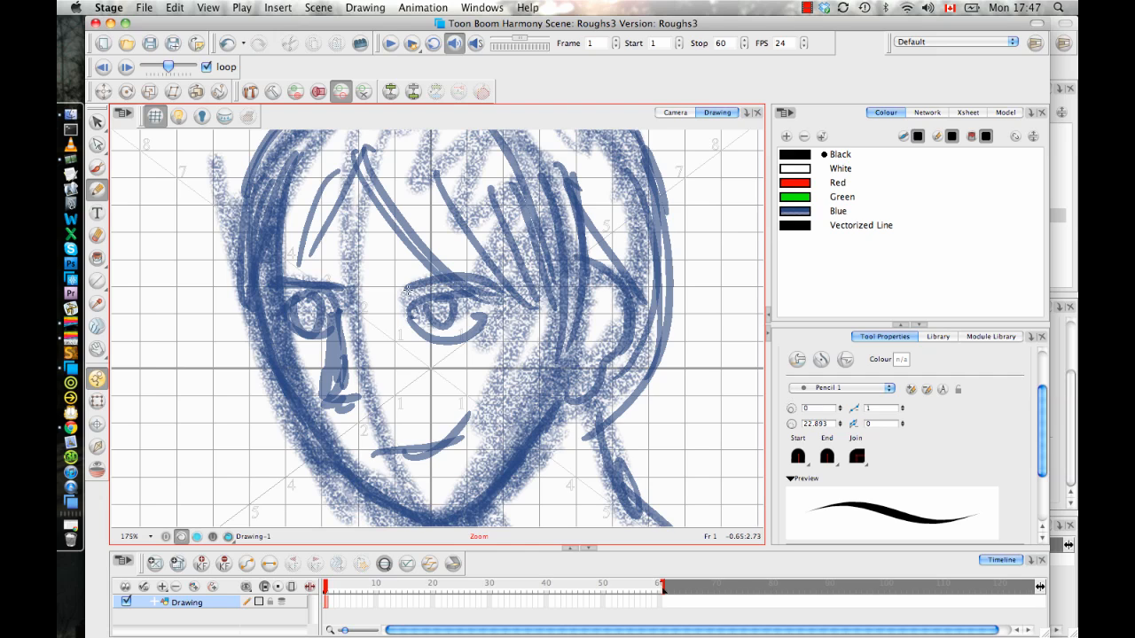
Ink the eye nearer the ear in black, with its upper crease, eyelid, lower lid and iris
{"action": "left_click_drag", "start_coordinate": [403, 291], "coordinate": [506, 293]}
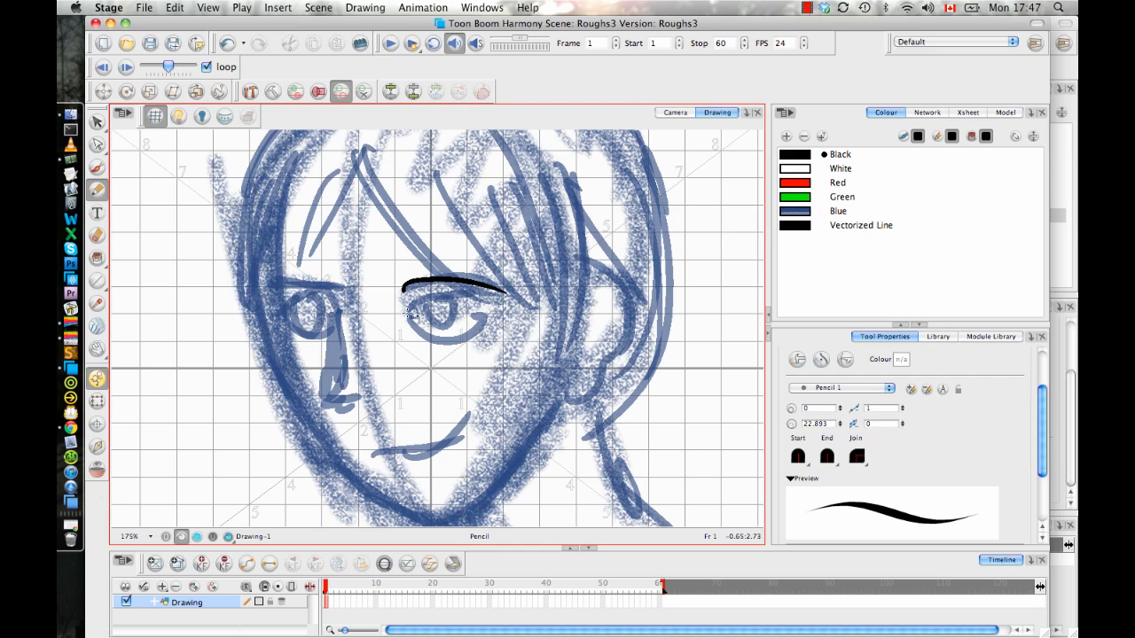
{"action": "left_click_drag", "start_coordinate": [408, 312], "coordinate": [506, 302]}
{"action": "left_click_drag", "start_coordinate": [412, 313], "coordinate": [488, 321]}
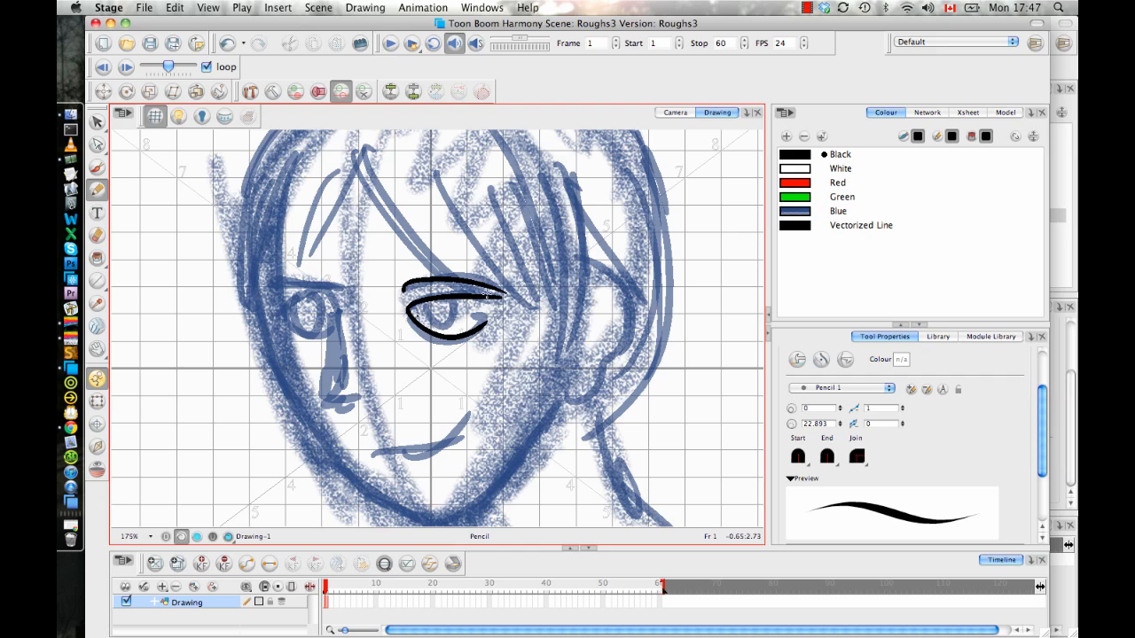
{"action": "left_click_drag", "start_coordinate": [422, 302], "coordinate": [451, 296]}
Ink the far eye in black, redrawing its lower lid and adding the iris and upper crease
{"action": "left_click_drag", "start_coordinate": [359, 258], "coordinate": [373, 265]}
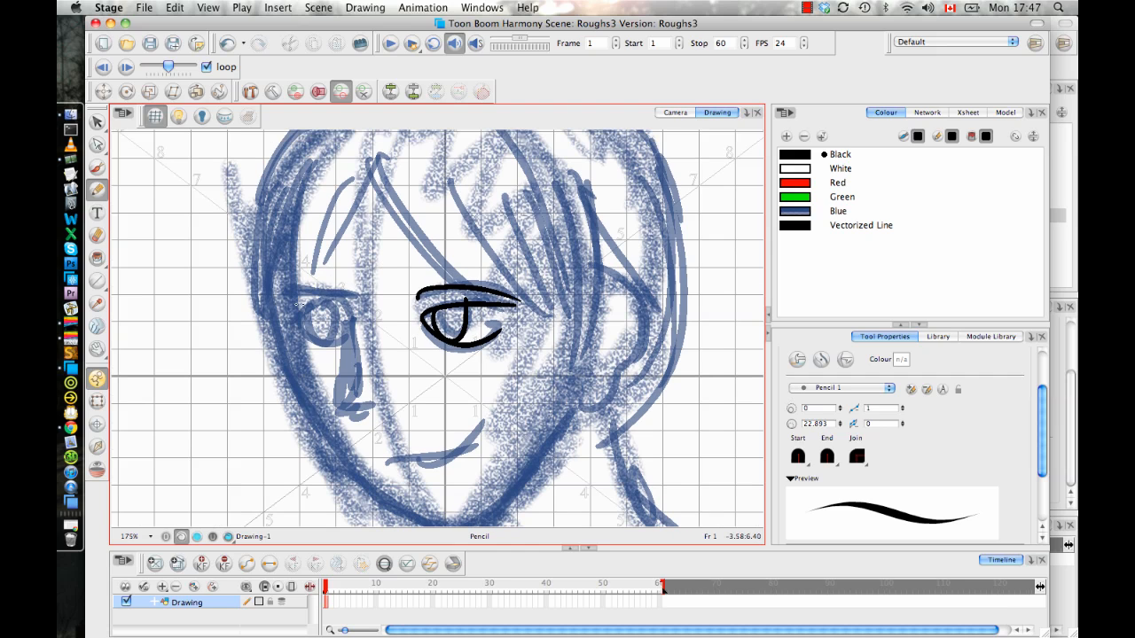
{"action": "mouse_move", "coordinate": [342, 312]}
{"action": "left_mouse_down"}
{"action": "mouse_move", "coordinate": [280, 315]}
{"action": "mouse_move", "coordinate": [353, 330]}
{"action": "left_mouse_up"}
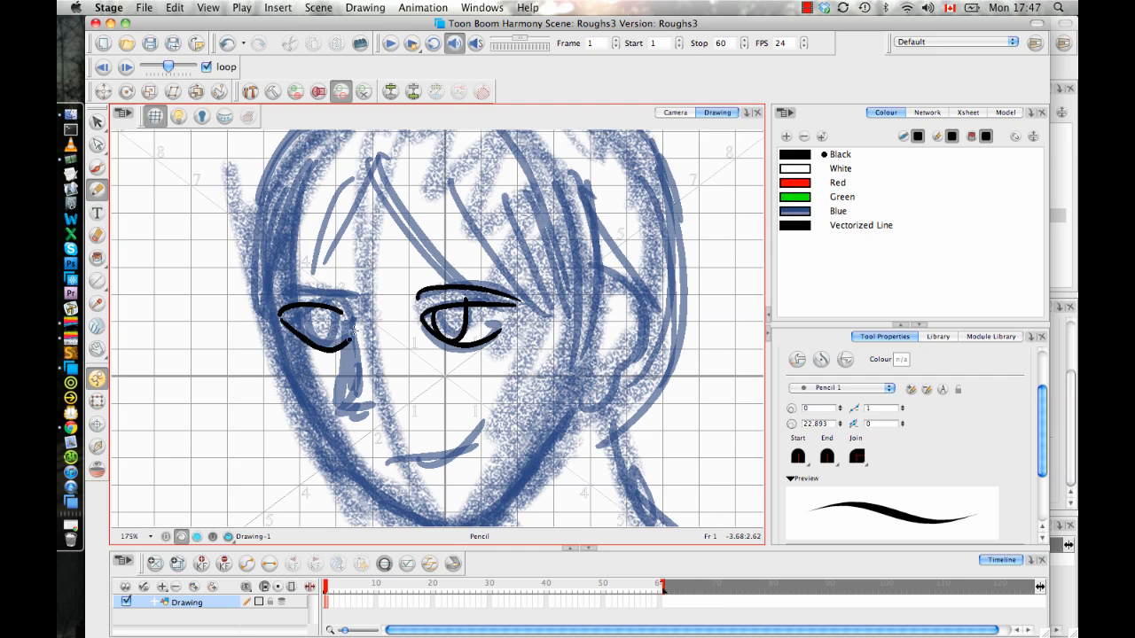
{"action": "key", "text": "super+z"}
{"action": "mouse_move", "coordinate": [284, 327]}
{"action": "left_mouse_down"}
{"action": "mouse_move", "coordinate": [351, 335]}
{"action": "mouse_move", "coordinate": [303, 347]}
{"action": "left_mouse_up"}
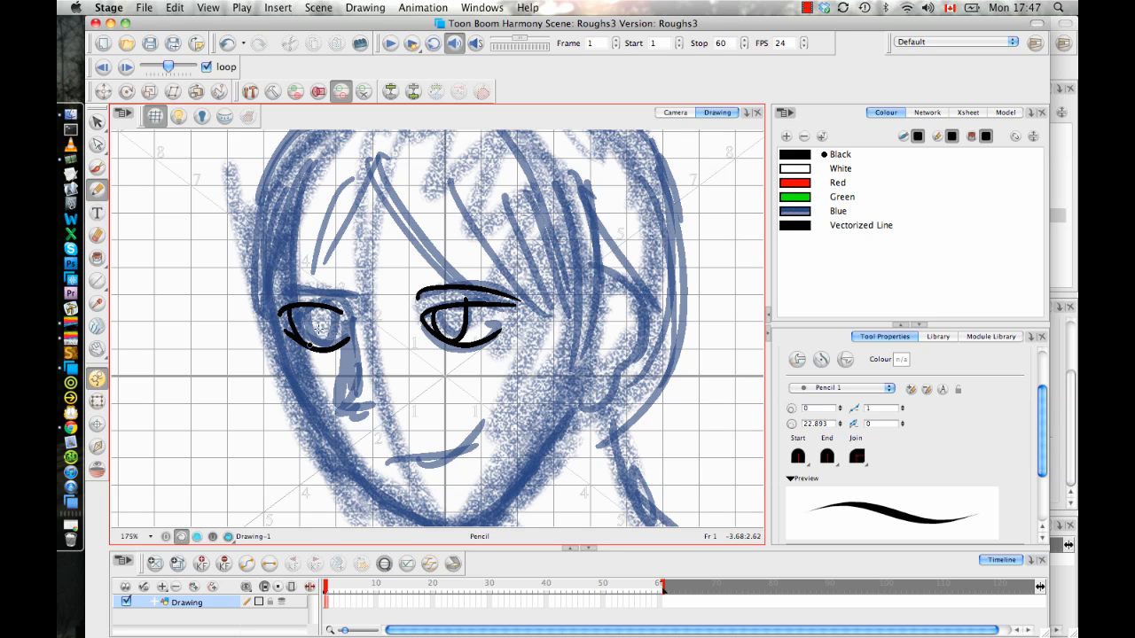
{"action": "left_click_drag", "start_coordinate": [319, 310], "coordinate": [316, 345]}
{"action": "left_click_drag", "start_coordinate": [342, 289], "coordinate": [276, 293]}
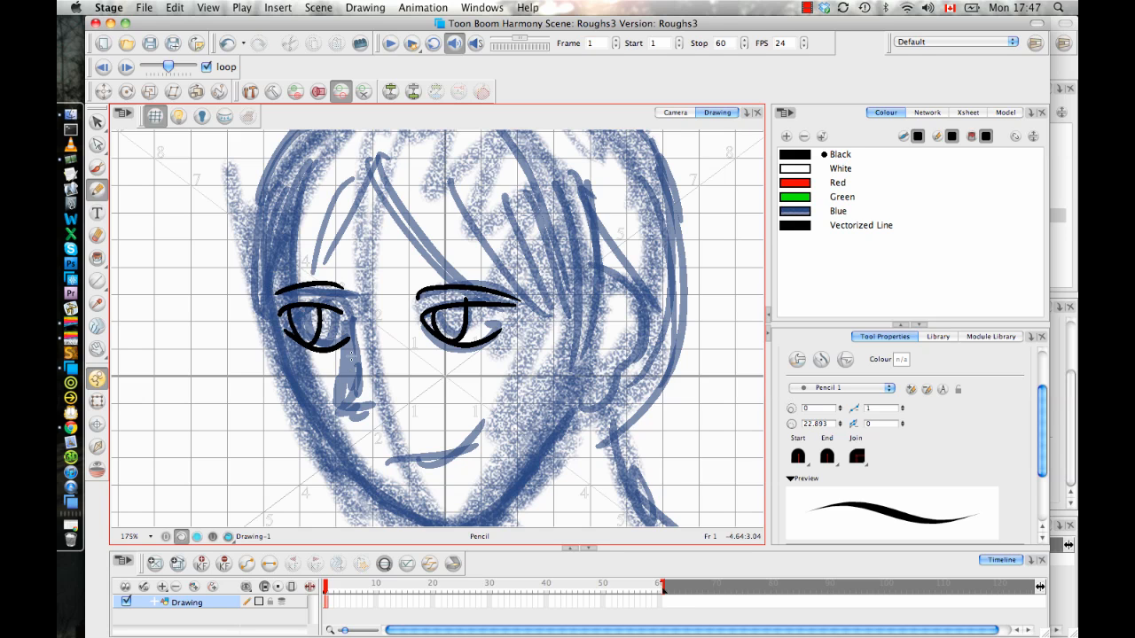
Select all the black pencil lines by colour and cut them from the rough sketch
{"action": "left_click_drag", "start_coordinate": [409, 266], "coordinate": [402, 252]}
{"action": "key", "text": "2"}
{"action": "key", "text": "2"}
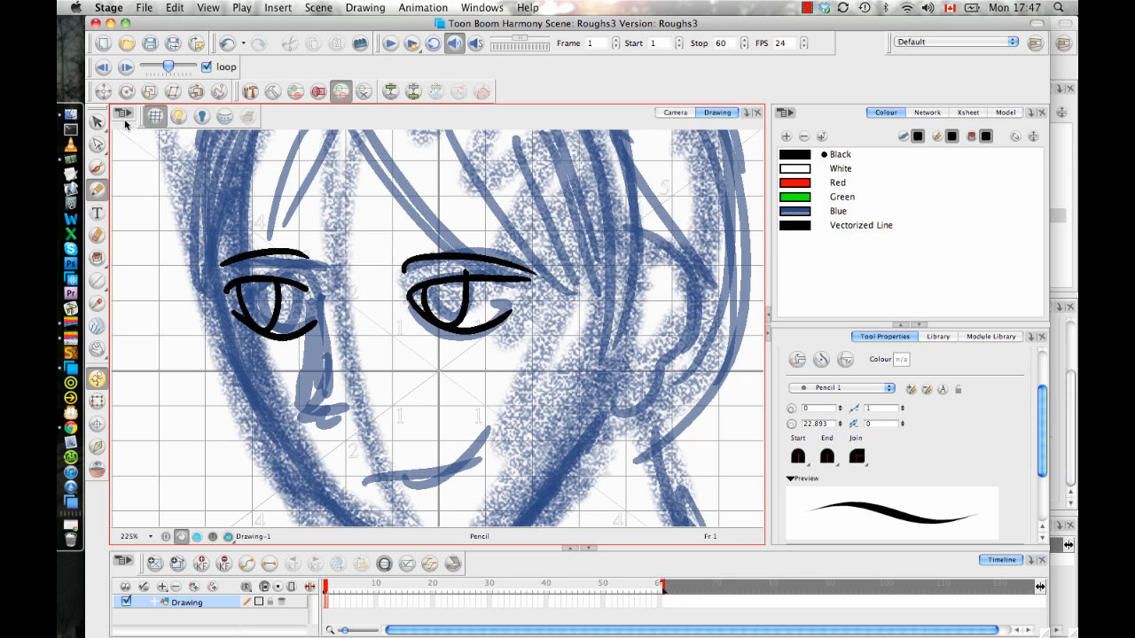
{"action": "left_click", "coordinate": [98, 122]}
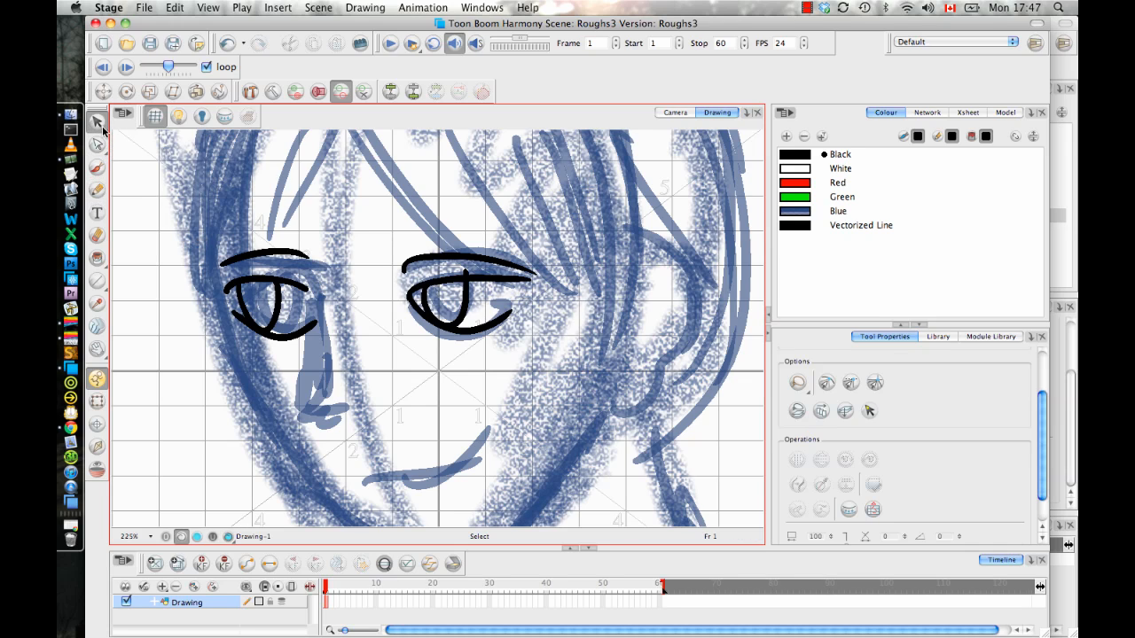
{"action": "left_click", "coordinate": [869, 410]}
{"action": "left_click", "coordinate": [453, 328]}
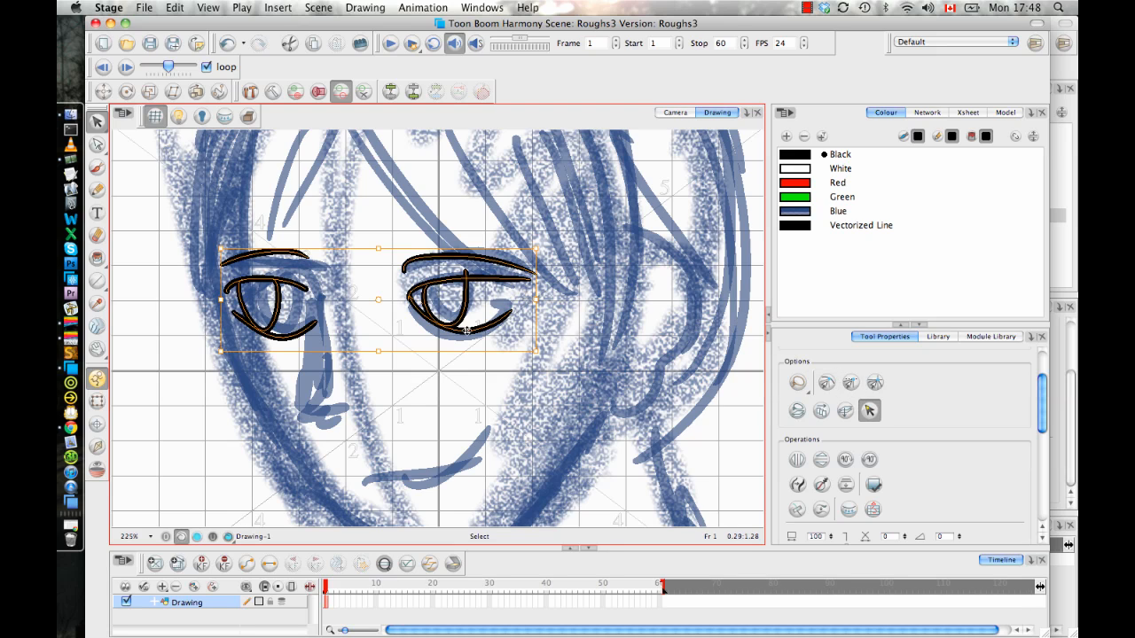
{"action": "key", "text": "Delete"}
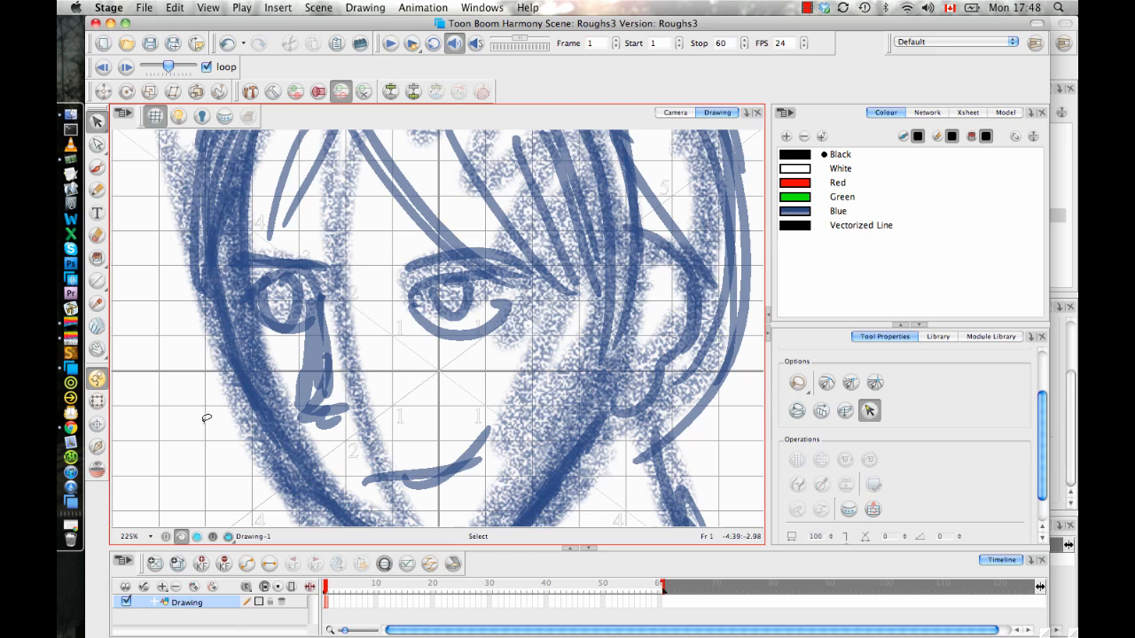
Add a new drawing layer, paste the black eye lines into it and turn on the light table
{"action": "left_click", "coordinate": [193, 590]}
{"action": "key", "text": "ctrl+v"}
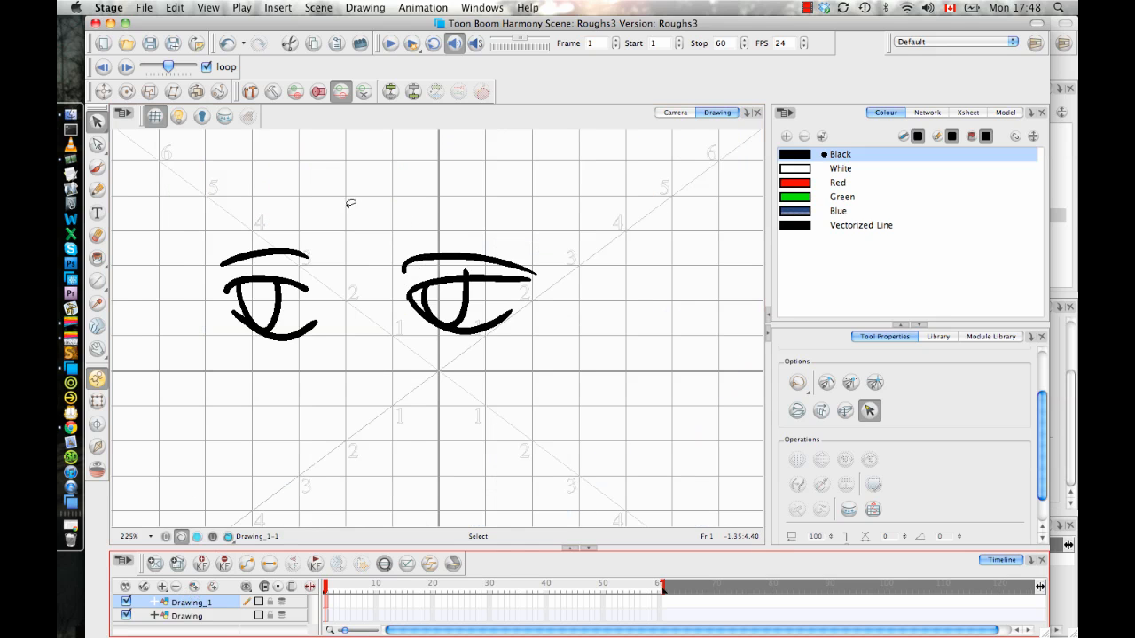
{"action": "mouse_move", "coordinate": [341, 269]}
{"action": "left_mouse_down"}
{"action": "mouse_move", "coordinate": [394, 277]}
{"action": "mouse_move", "coordinate": [322, 245]}
{"action": "left_mouse_up"}
{"action": "left_click", "coordinate": [179, 117]}
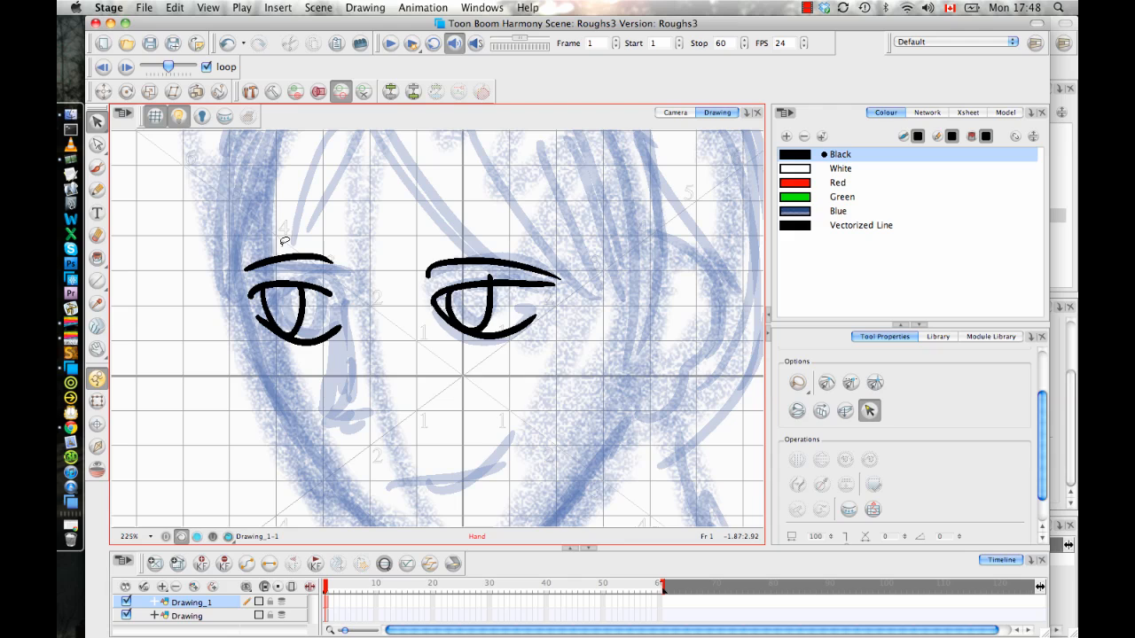
Reshape the upper crease lines above both eyes into smoother arches with the Contour Editor
{"action": "left_click", "coordinate": [98, 123]}
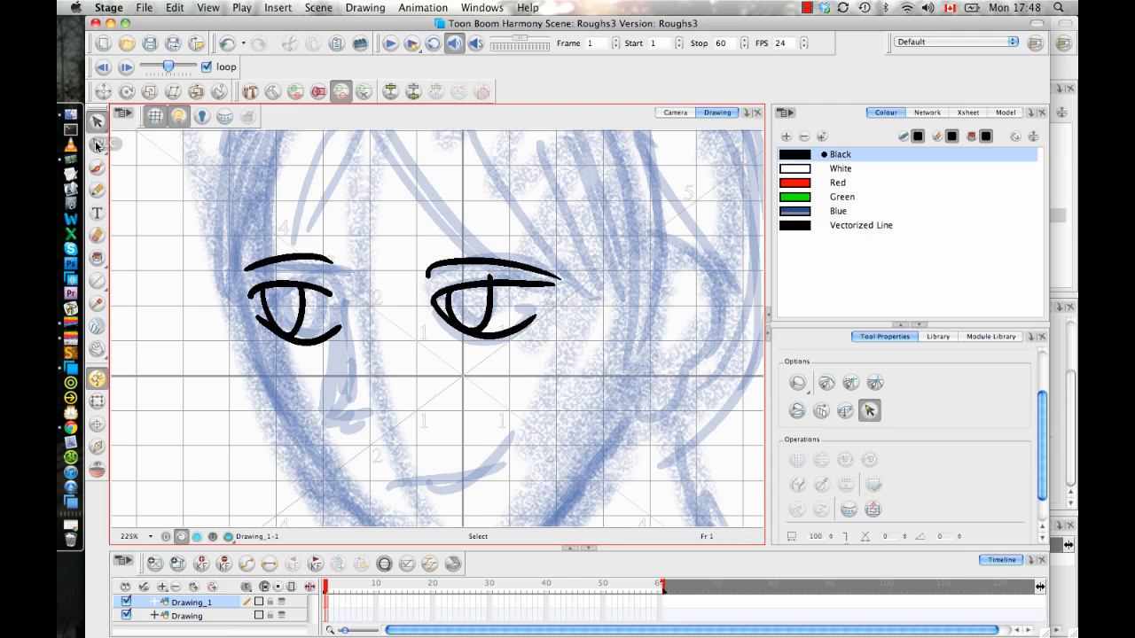
{"action": "left_click", "coordinate": [100, 147]}
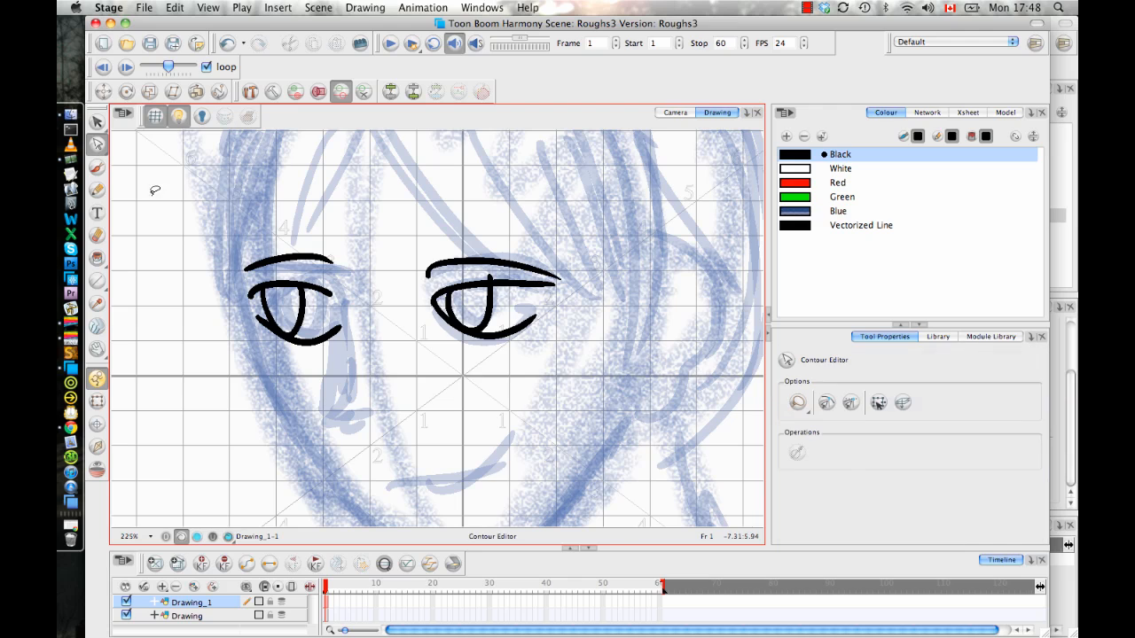
{"action": "left_click", "coordinate": [300, 257]}
{"action": "left_click_drag", "start_coordinate": [285, 254], "coordinate": [275, 258]}
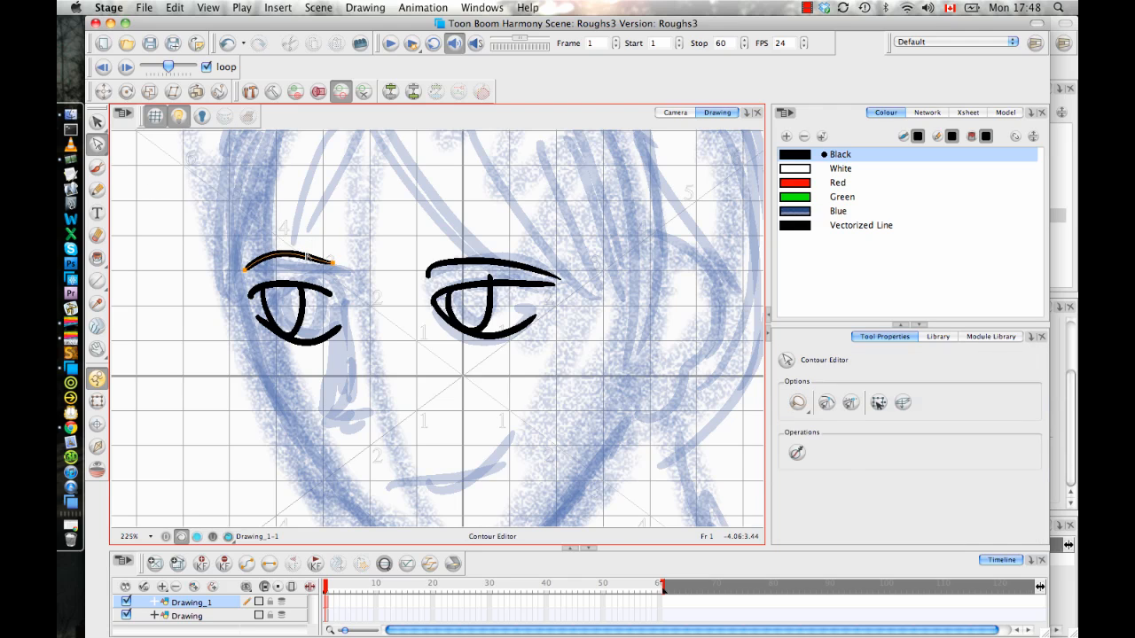
{"action": "left_click", "coordinate": [484, 259]}
{"action": "left_click_drag", "start_coordinate": [484, 259], "coordinate": [437, 266]}
{"action": "left_click", "coordinate": [470, 226]}
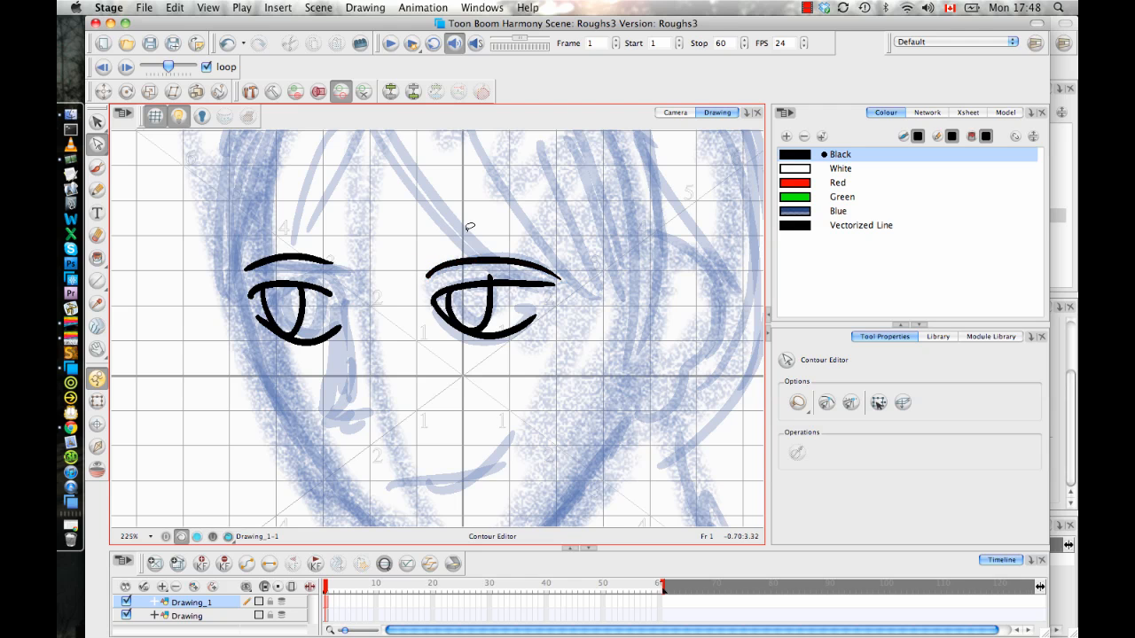
Return to the rough Drawing layer and examine the whole sketch at different zoom levels
{"action": "left_click_drag", "start_coordinate": [515, 246], "coordinate": [519, 221]}
{"action": "key", "text": "space"}
{"action": "left_click_drag", "start_coordinate": [523, 339], "coordinate": [542, 319]}
{"action": "key", "text": "space"}
{"action": "left_click_drag", "start_coordinate": [528, 240], "coordinate": [518, 284]}
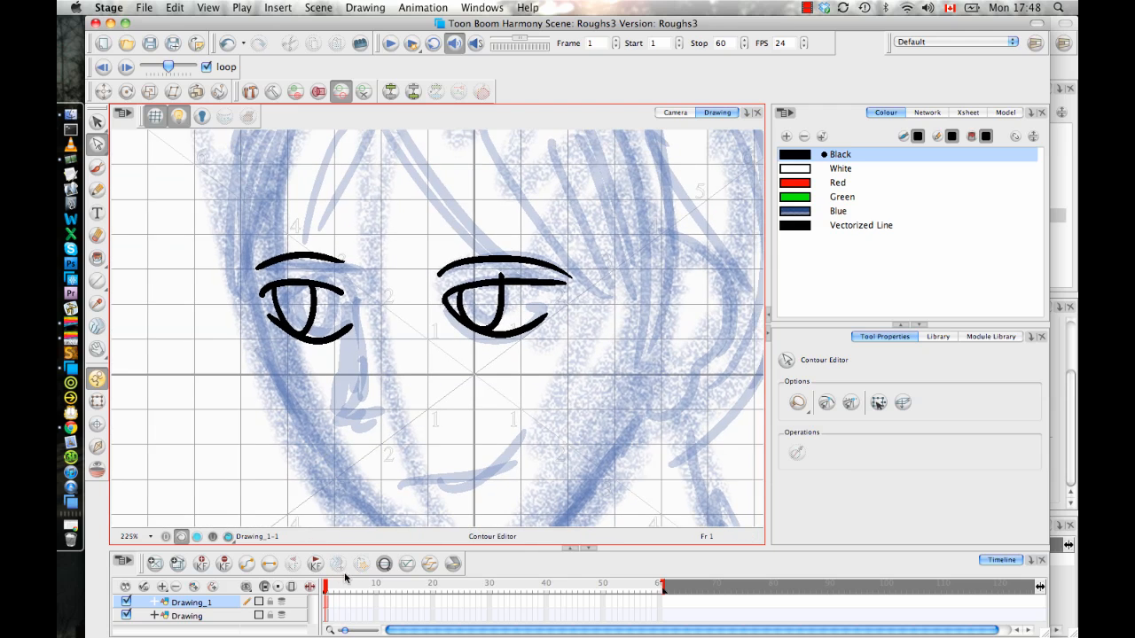
{"action": "left_click", "coordinate": [327, 617]}
{"action": "scroll", "coordinate": [494, 373], "scroll_direction": "down", "scroll_amount": 4}
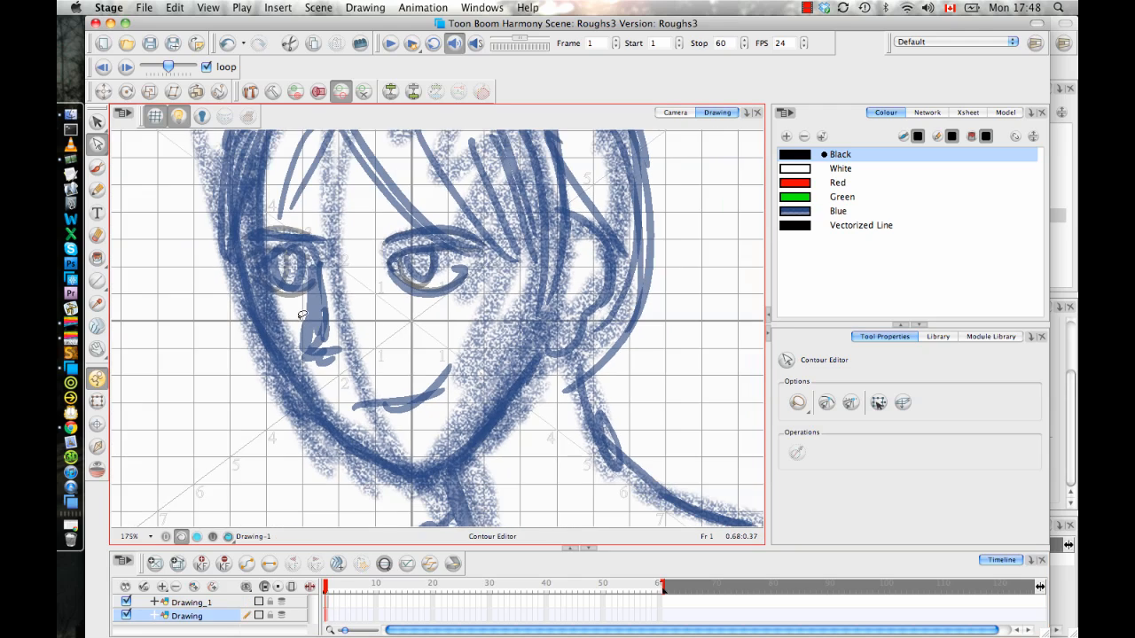
{"action": "scroll", "coordinate": [494, 307], "scroll_direction": "down", "scroll_amount": 3}
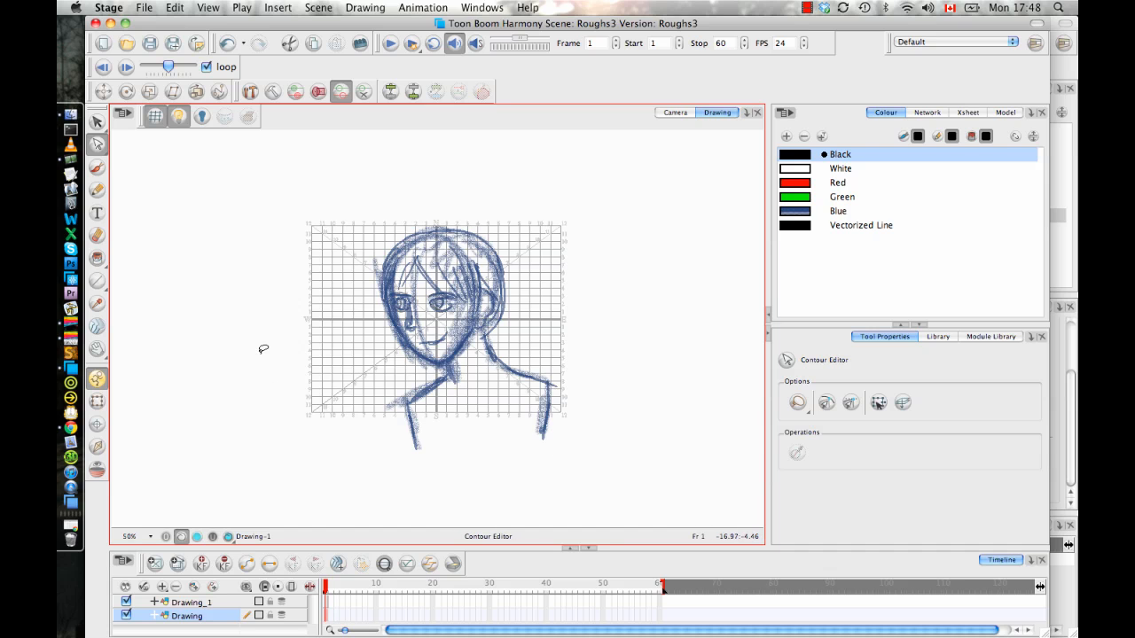
{"action": "left_click_drag", "start_coordinate": [472, 349], "coordinate": [435, 347]}
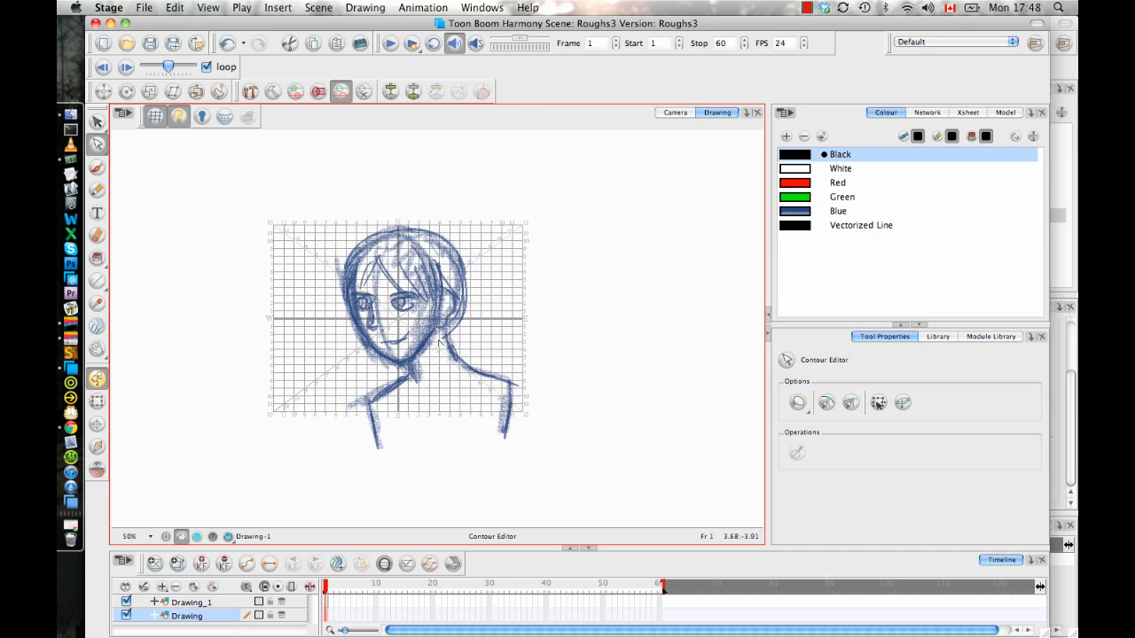
{"action": "key", "text": "2"}
{"action": "key", "text": "2"}
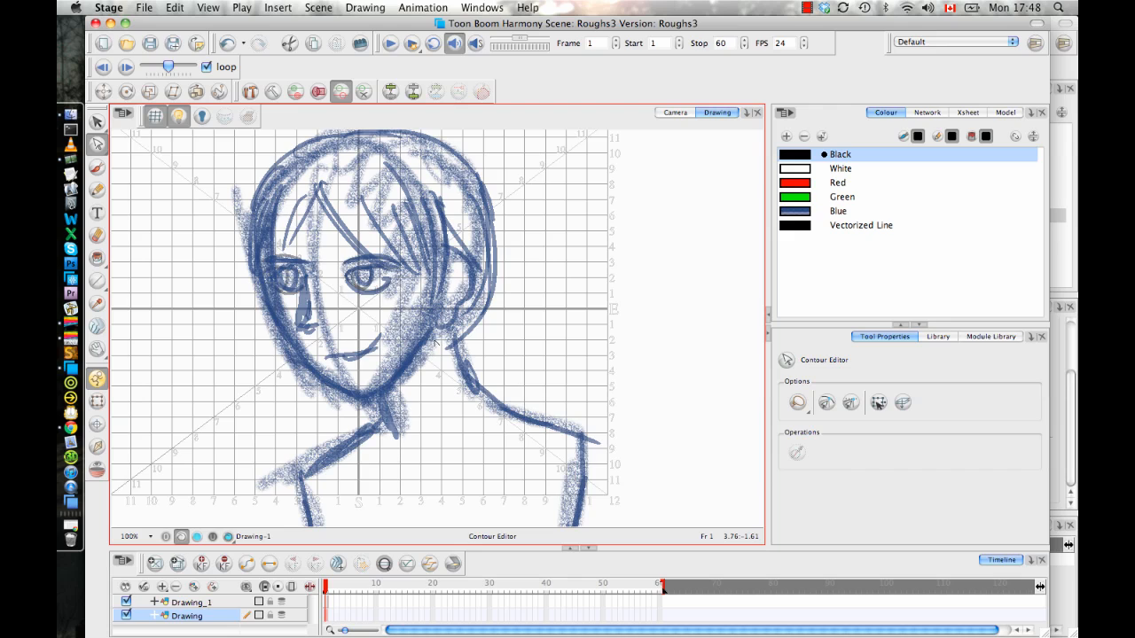